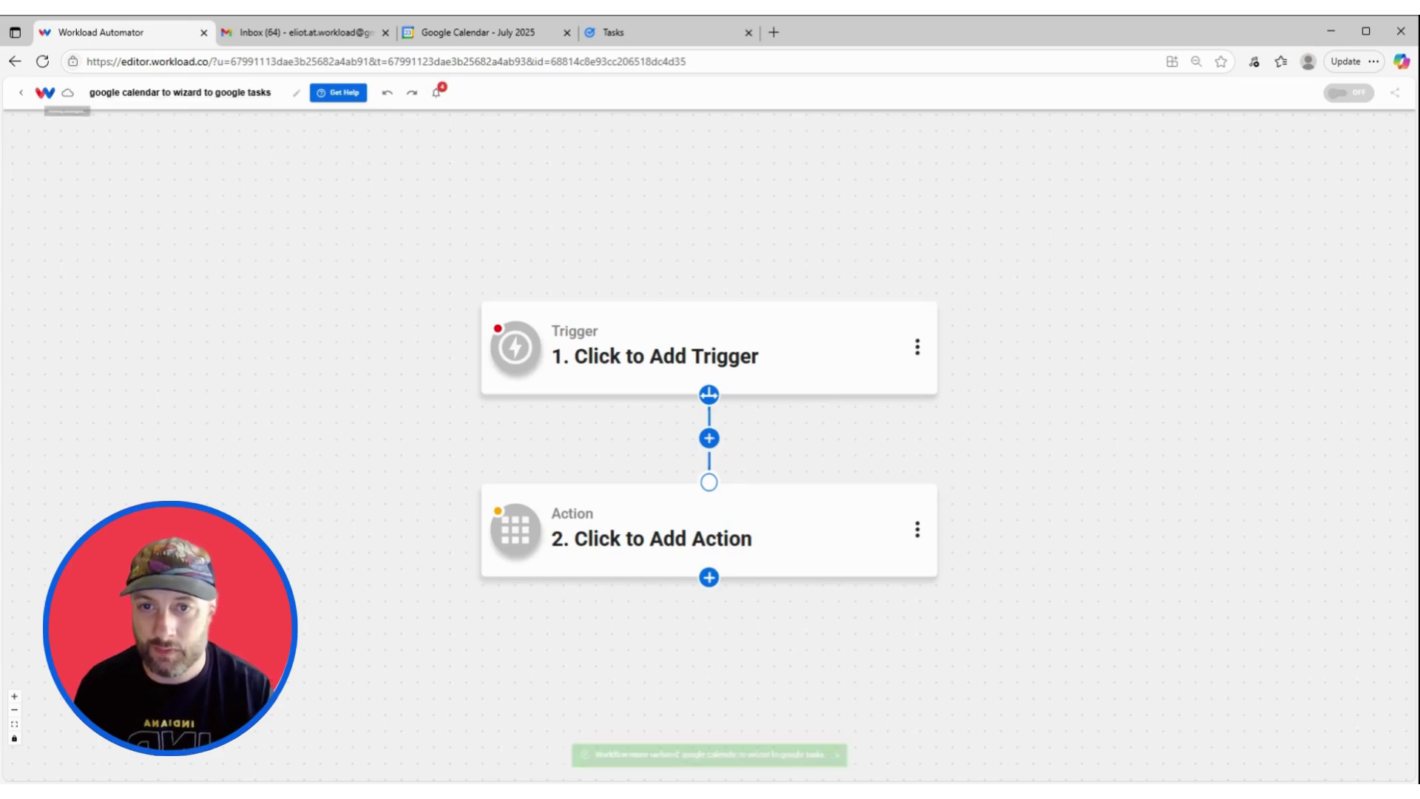
# - Set the workflow's trigger to the New Event event of Google Calendar
pyautogui.click(674, 342)
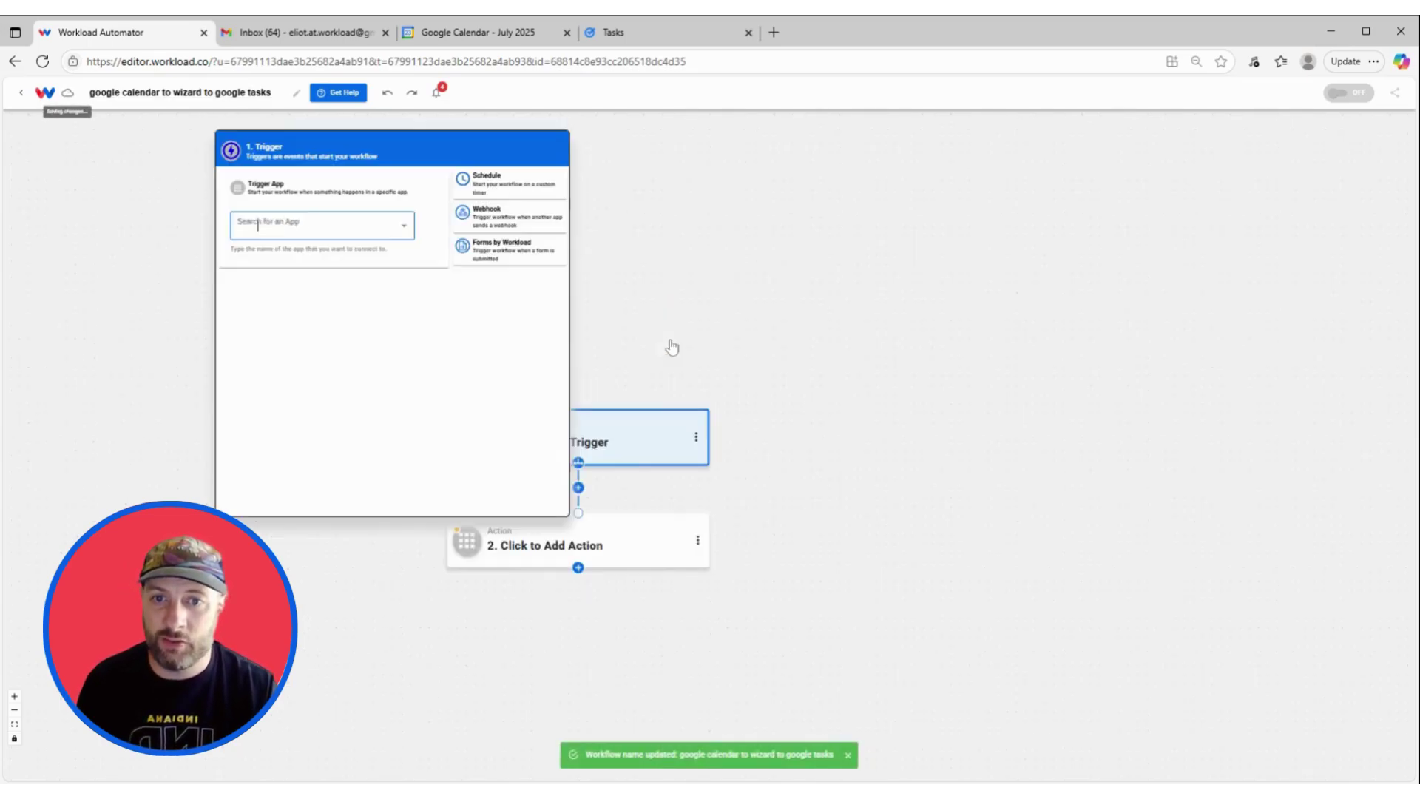
pyautogui.write('google')
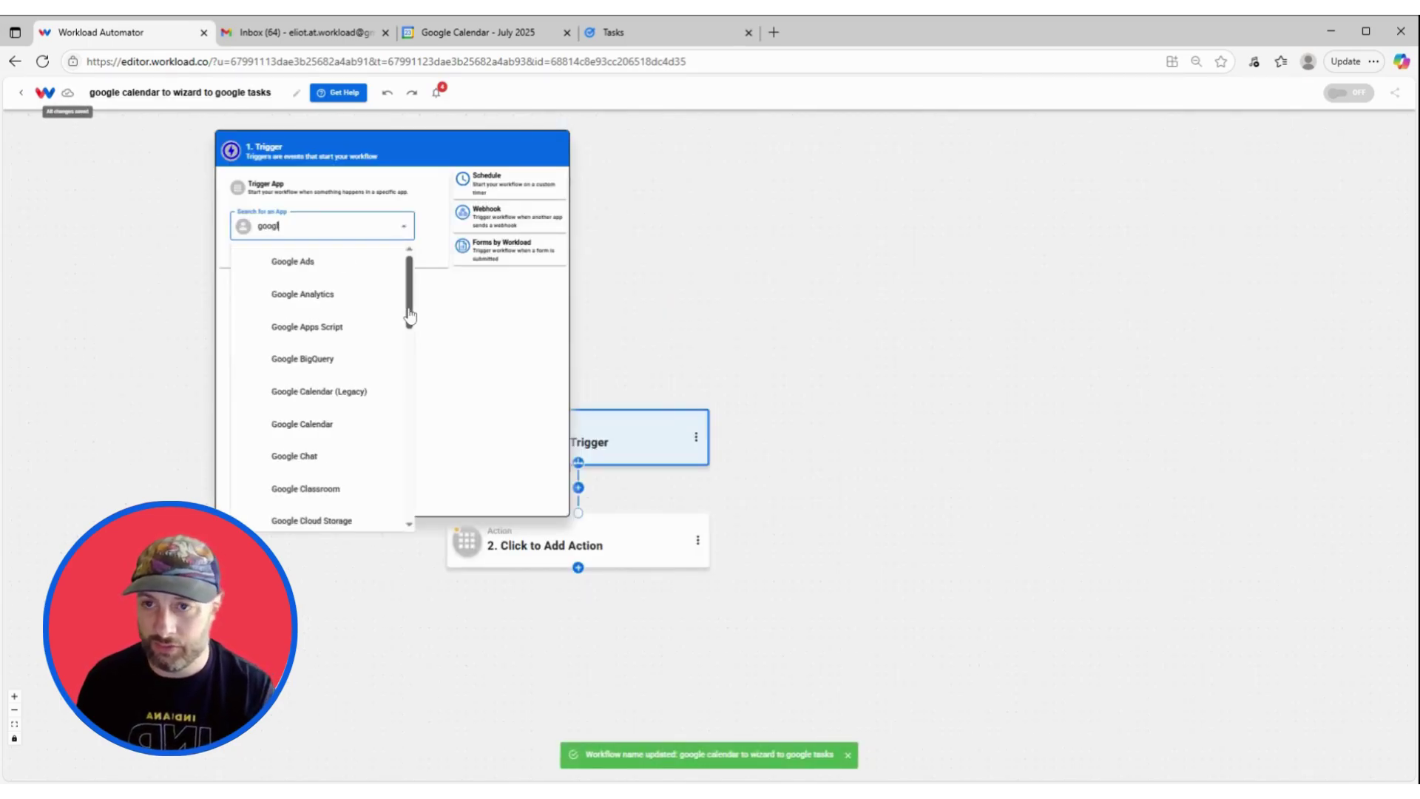
pyautogui.click(337, 422)
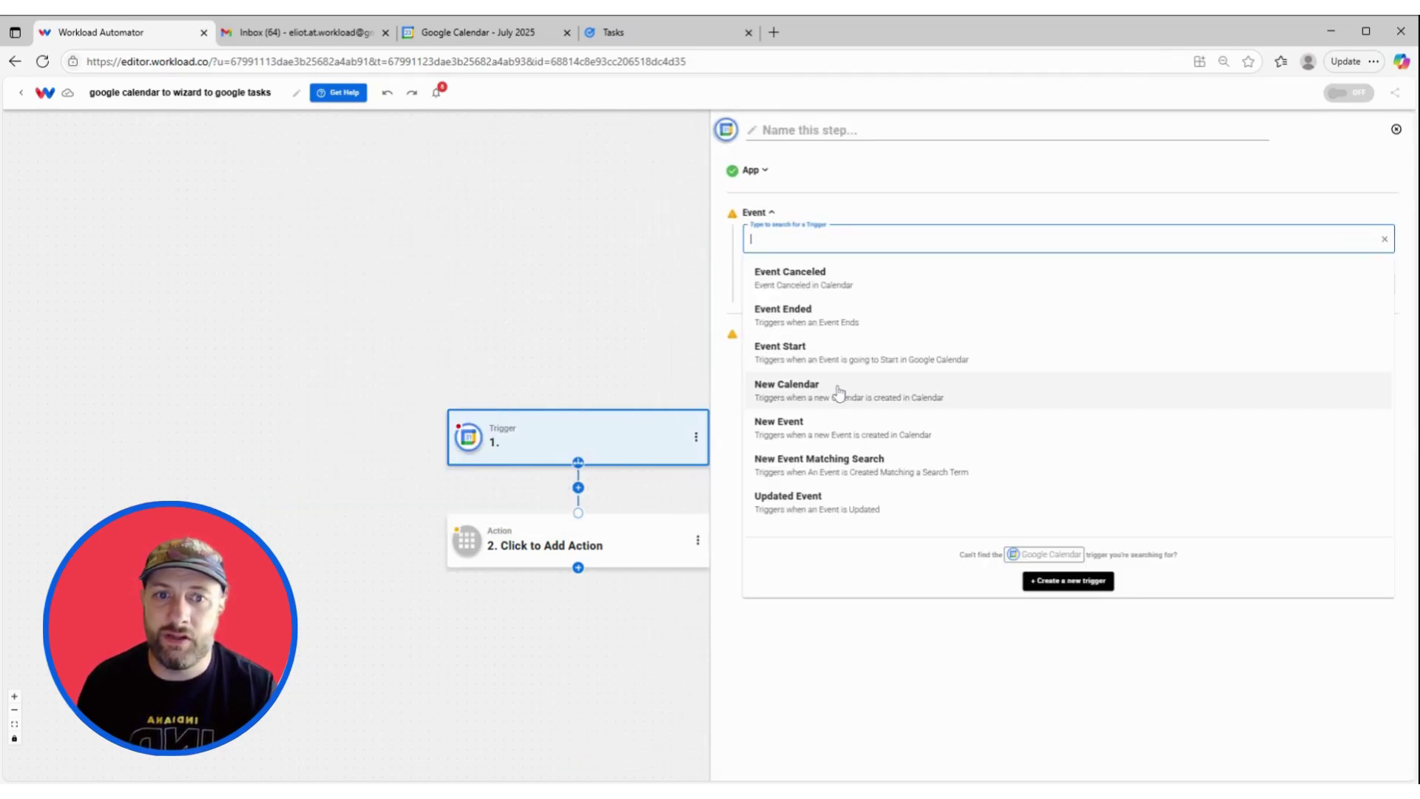
pyautogui.click(819, 429)
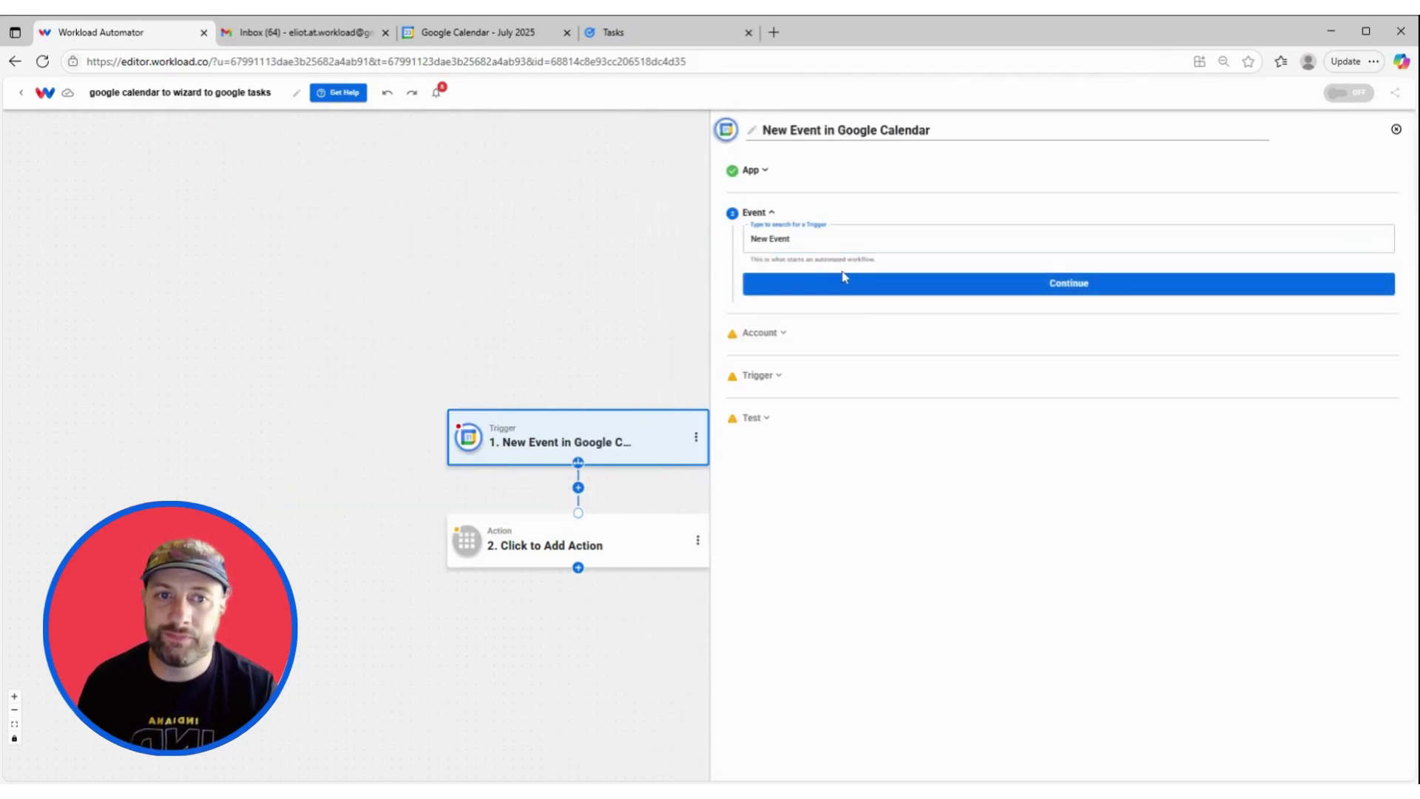
pyautogui.click(845, 283)
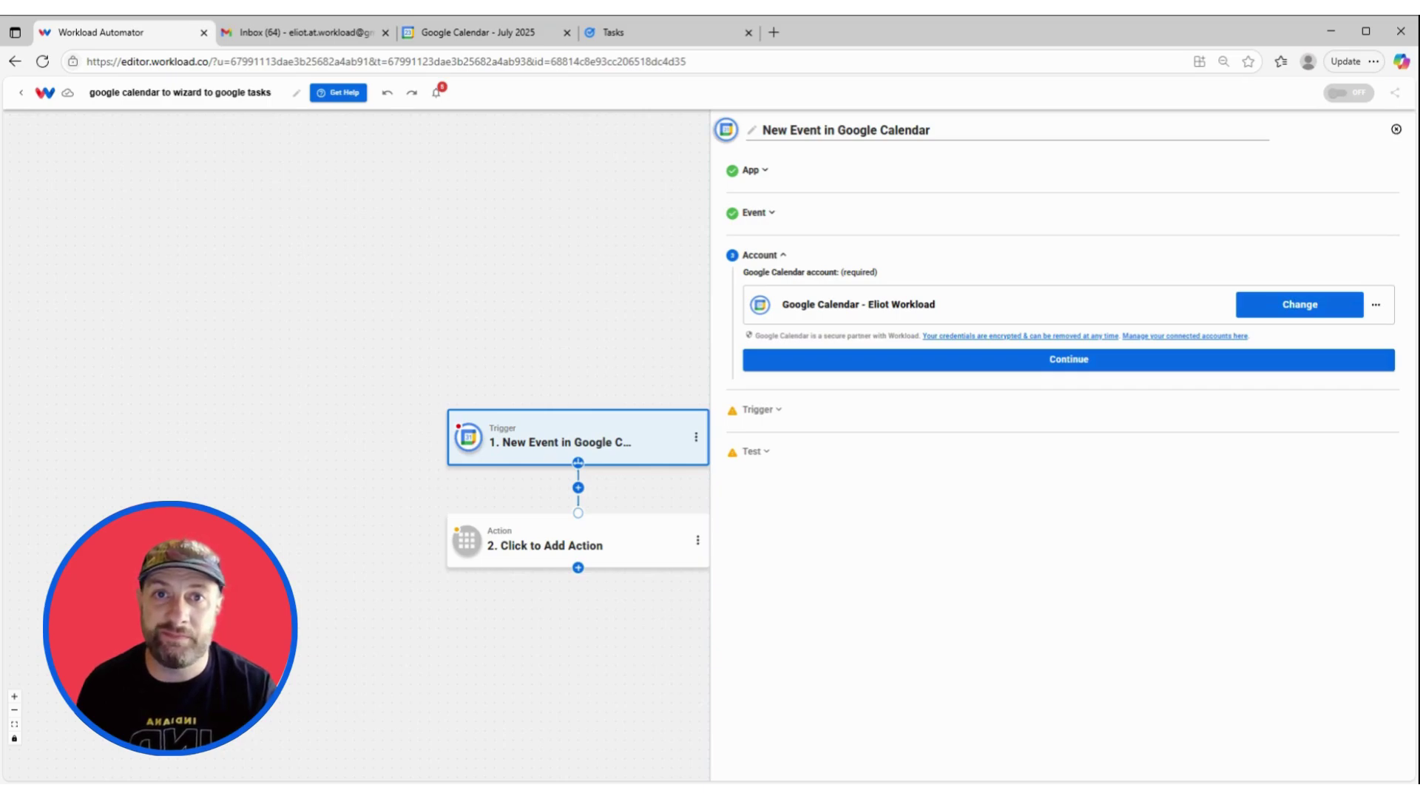
# - Accept the connected Google Calendar account and choose Test Calendar as the trigger's calendar ID
pyautogui.click(1000, 355)
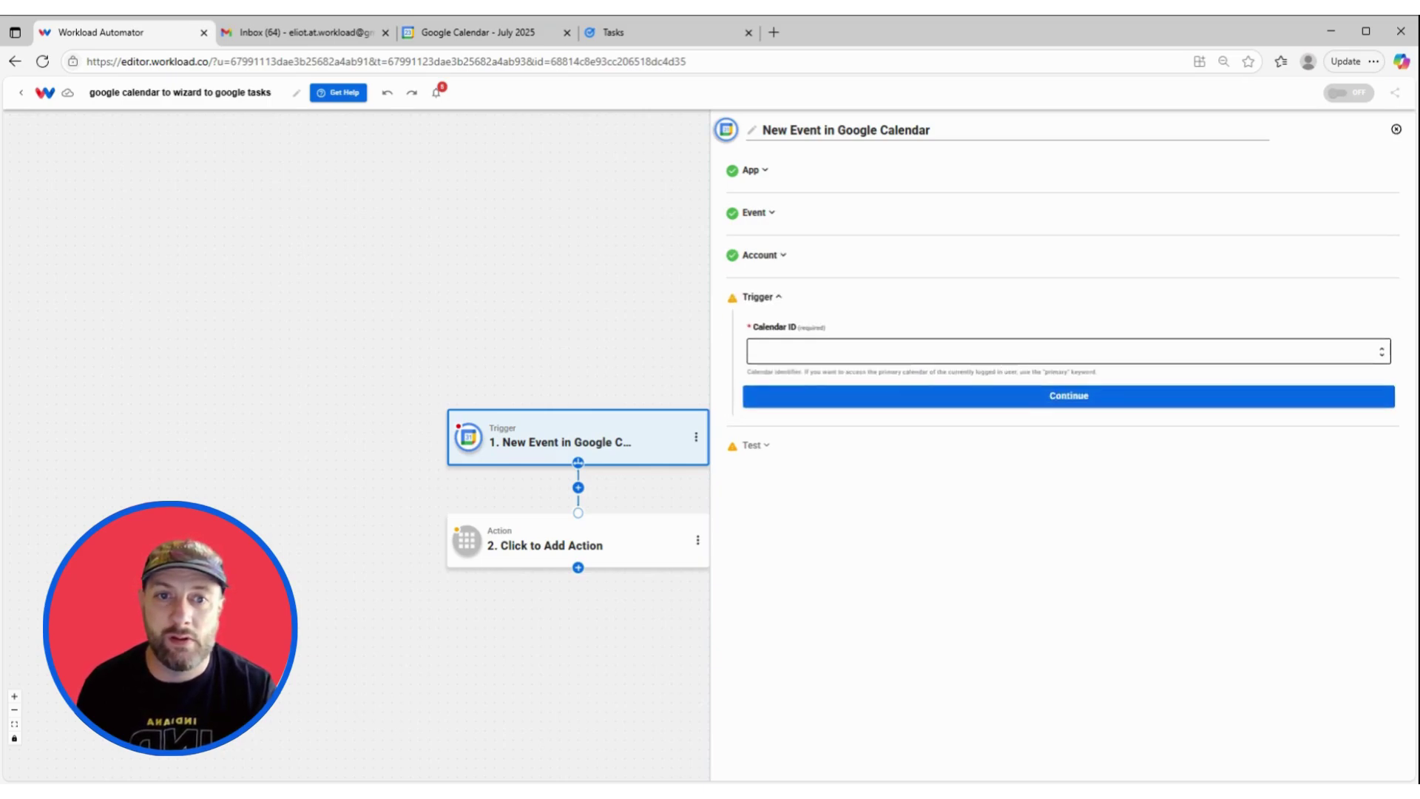
pyautogui.click(784, 352)
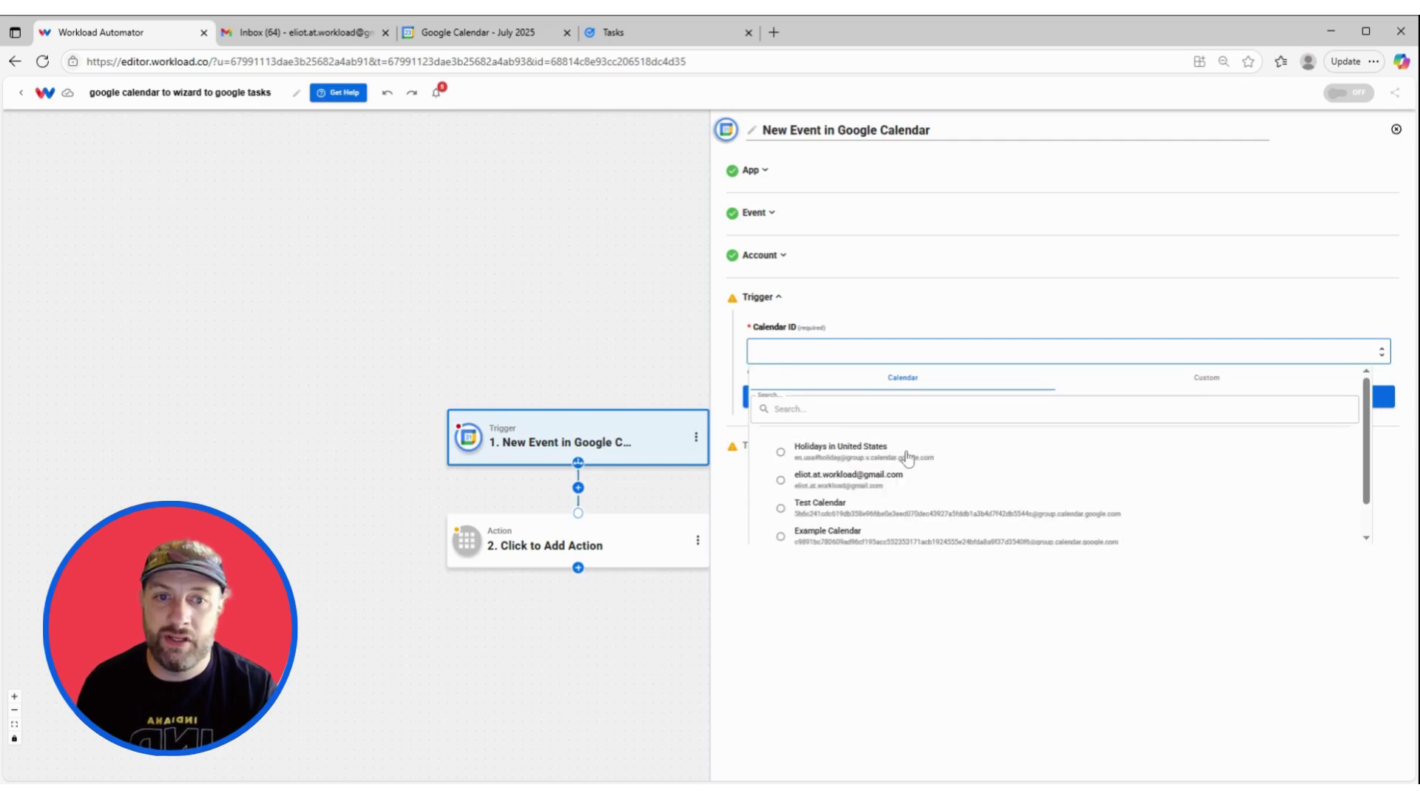
pyautogui.click(894, 515)
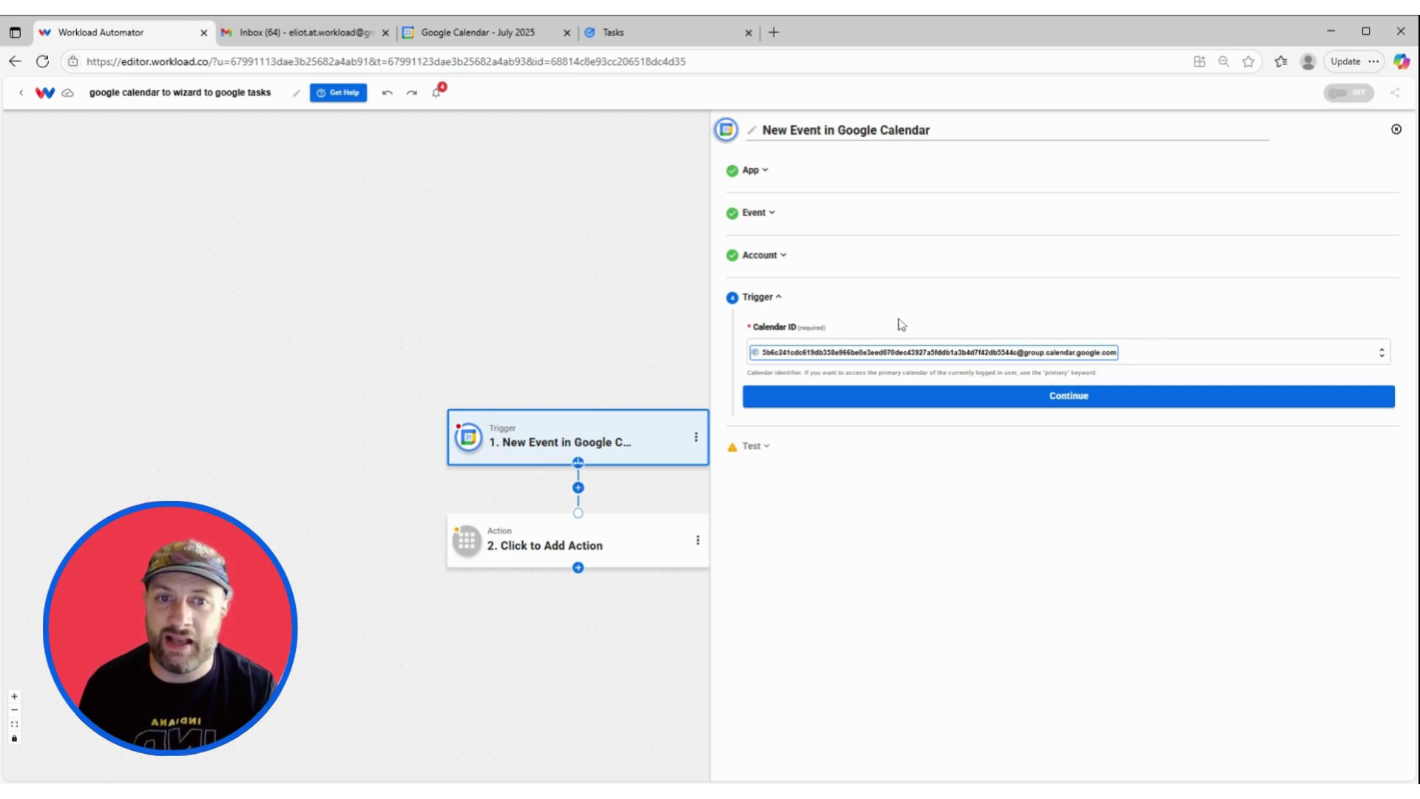
pyautogui.click(909, 401)
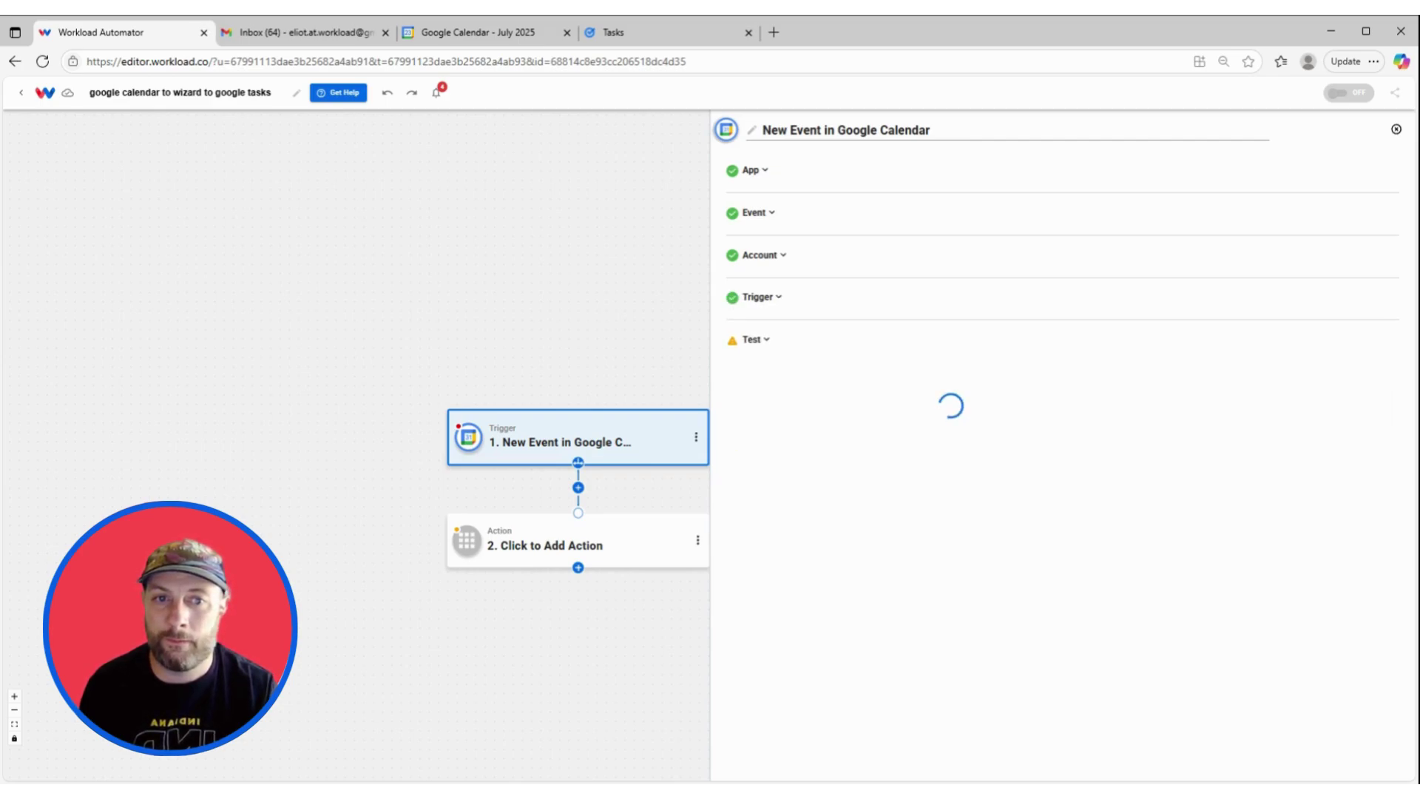
# - Test the New Event trigger, review the sample event's data through to its end, and proceed to the action
pyautogui.click(931, 473)
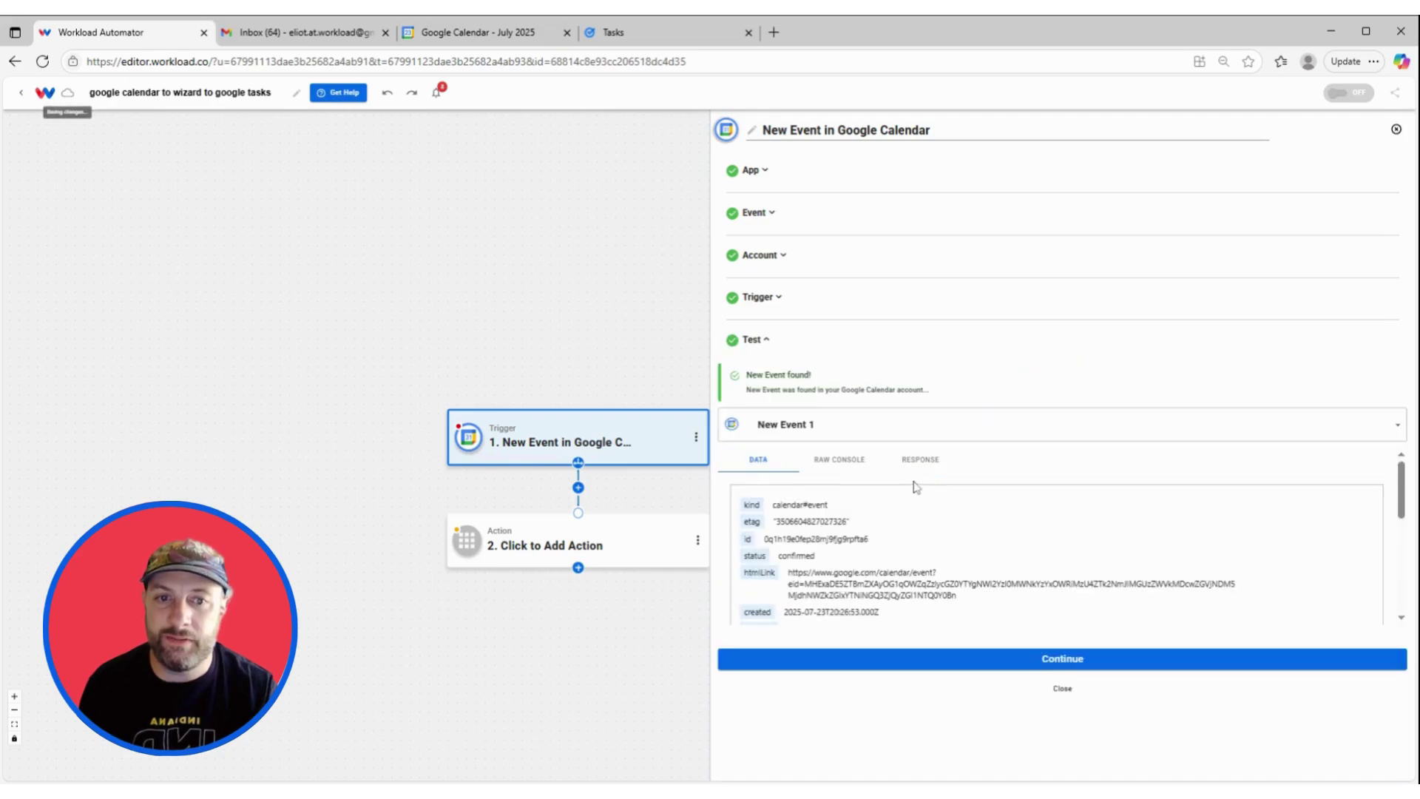
pyautogui.scroll(-1, 933, 538)
pyautogui.scroll(-3, 933, 538)
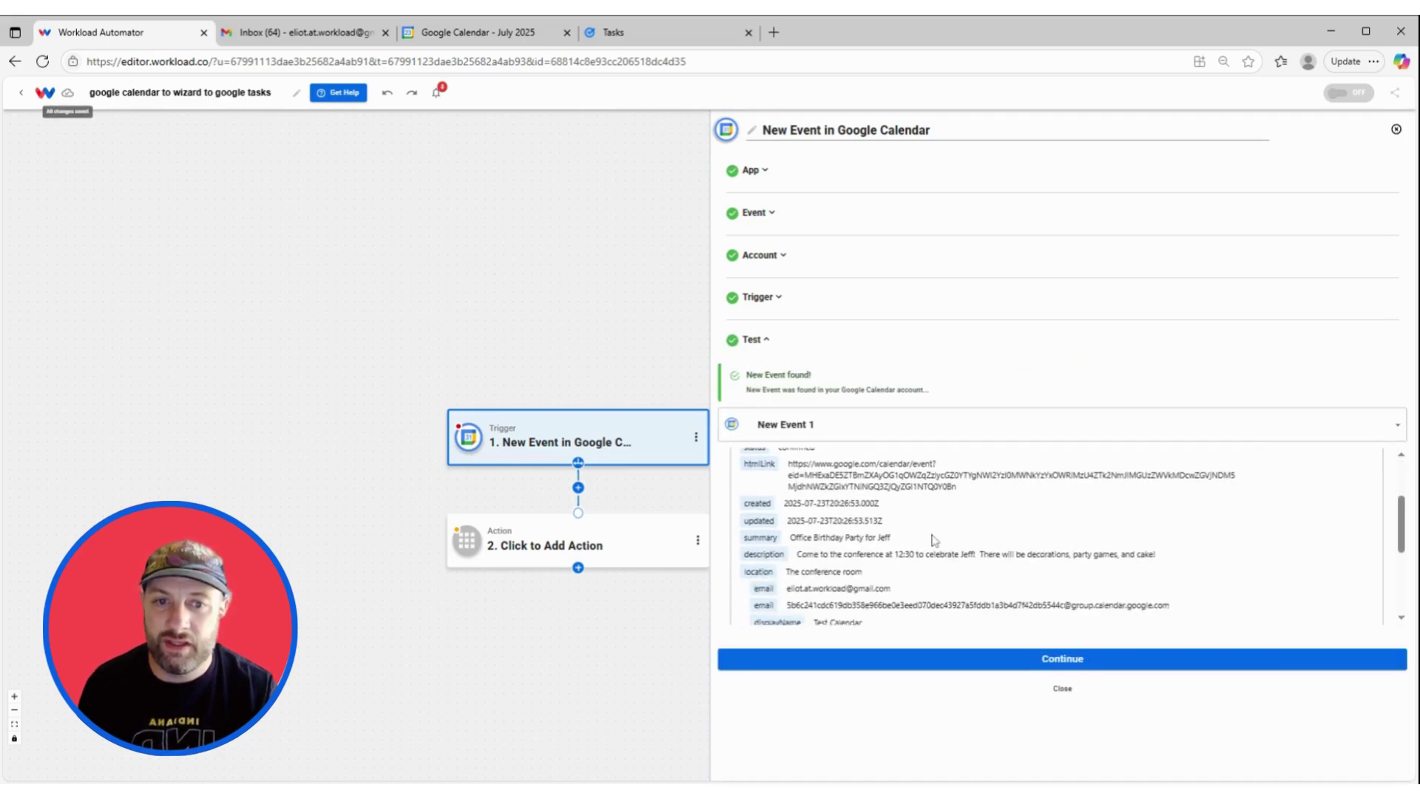
pyautogui.scroll(-2, 898, 562)
pyautogui.scroll(-3, 901, 532)
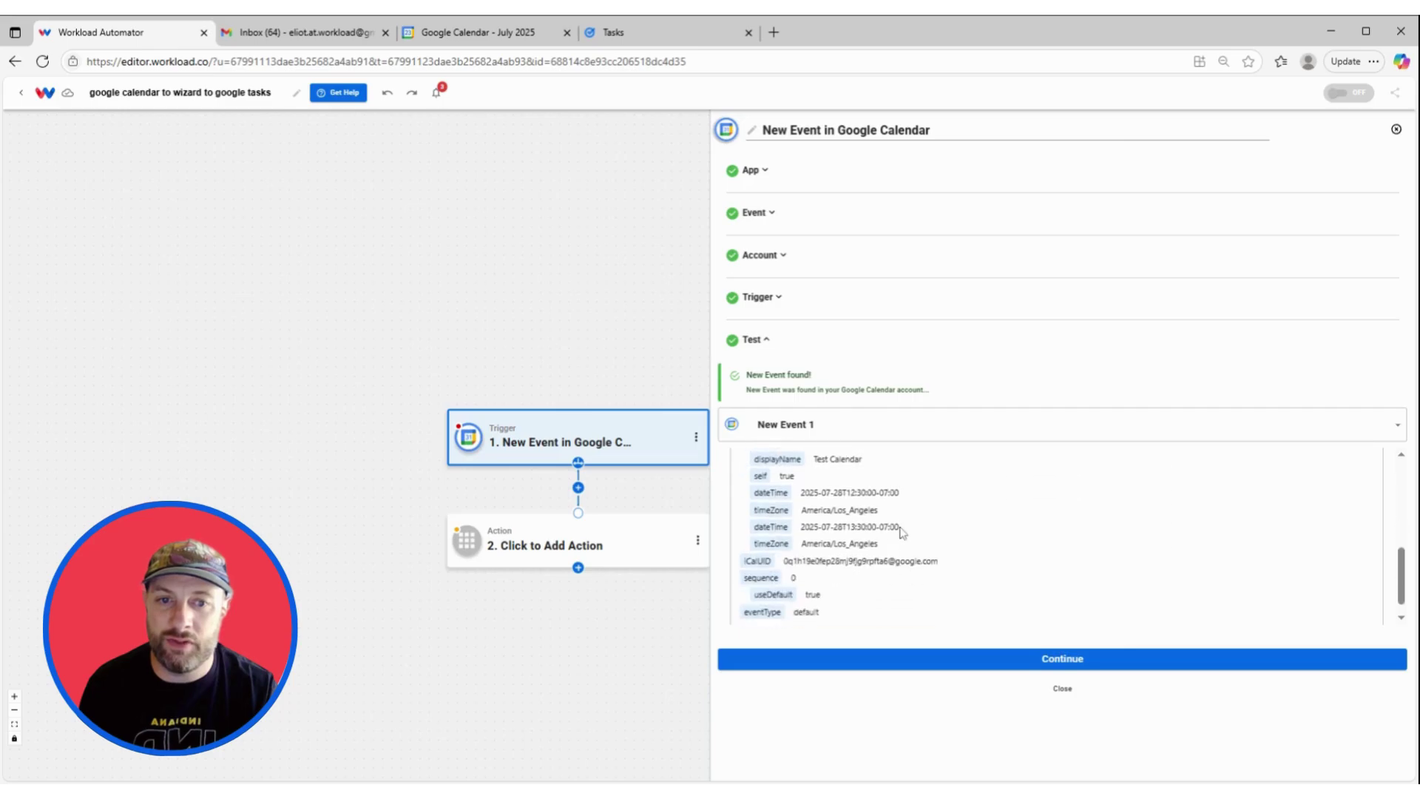
pyautogui.click(944, 660)
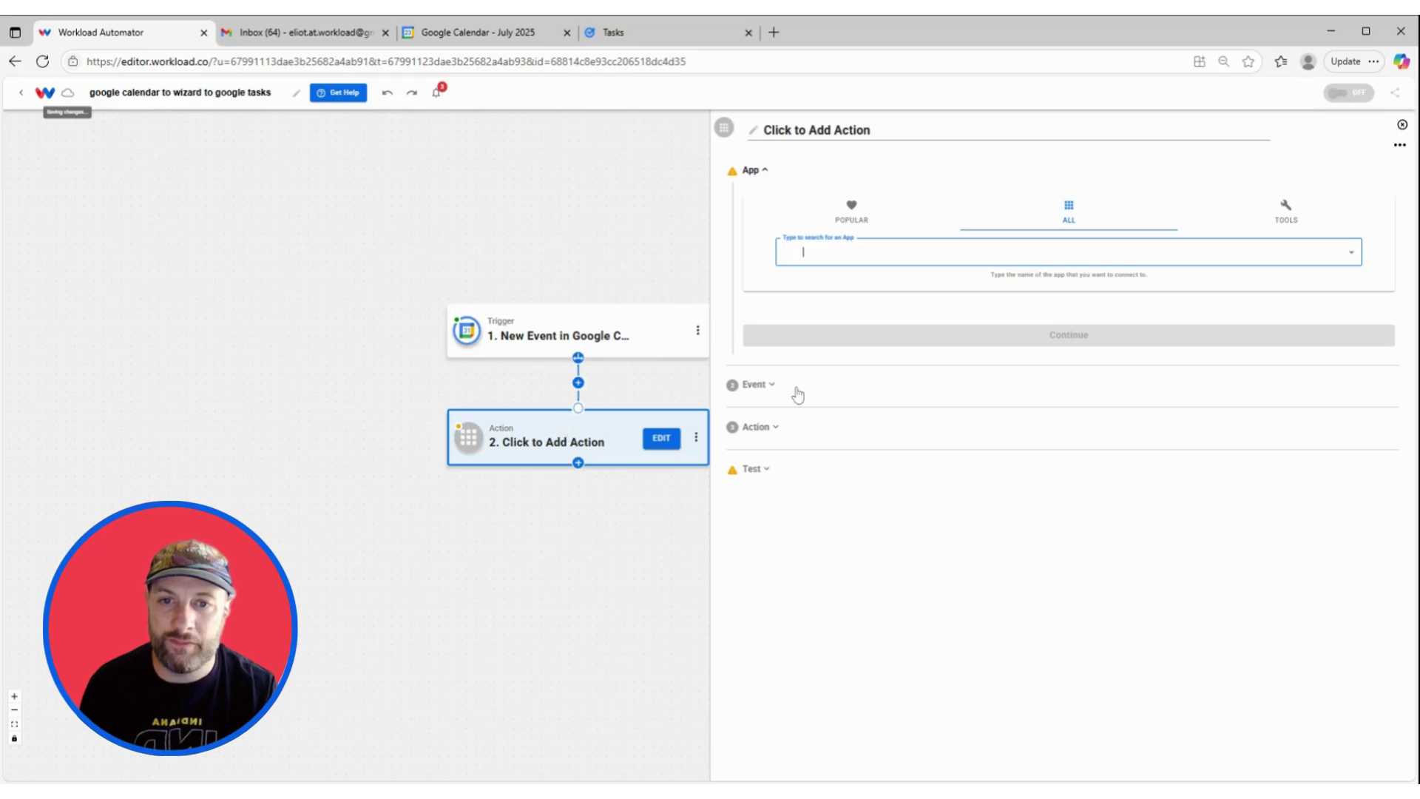
# - Set the second step's app to the AI Wizard by Workload tool with the Prompt Your Data event
pyautogui.click(1287, 210)
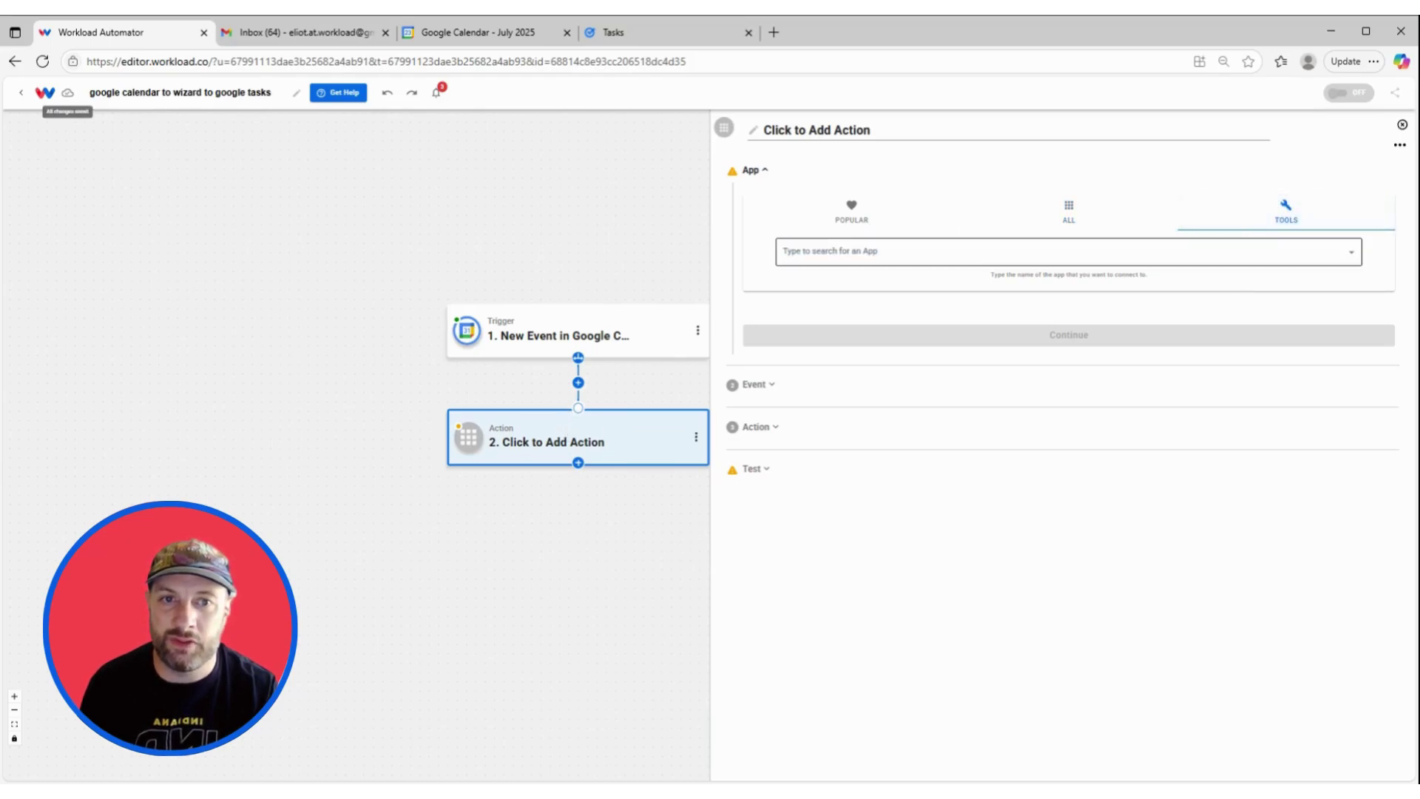
pyautogui.click(843, 251)
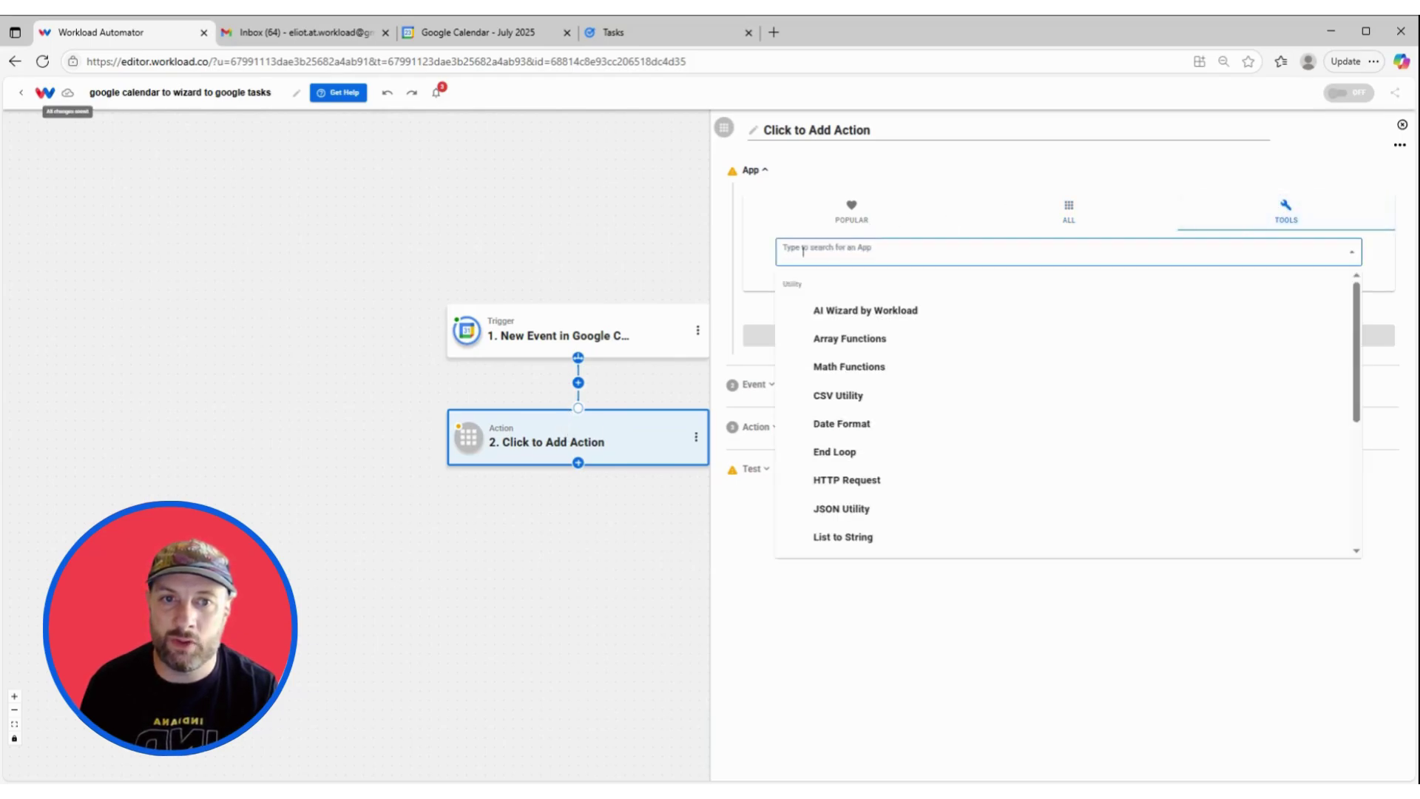
pyautogui.click(841, 312)
pyautogui.click(808, 250)
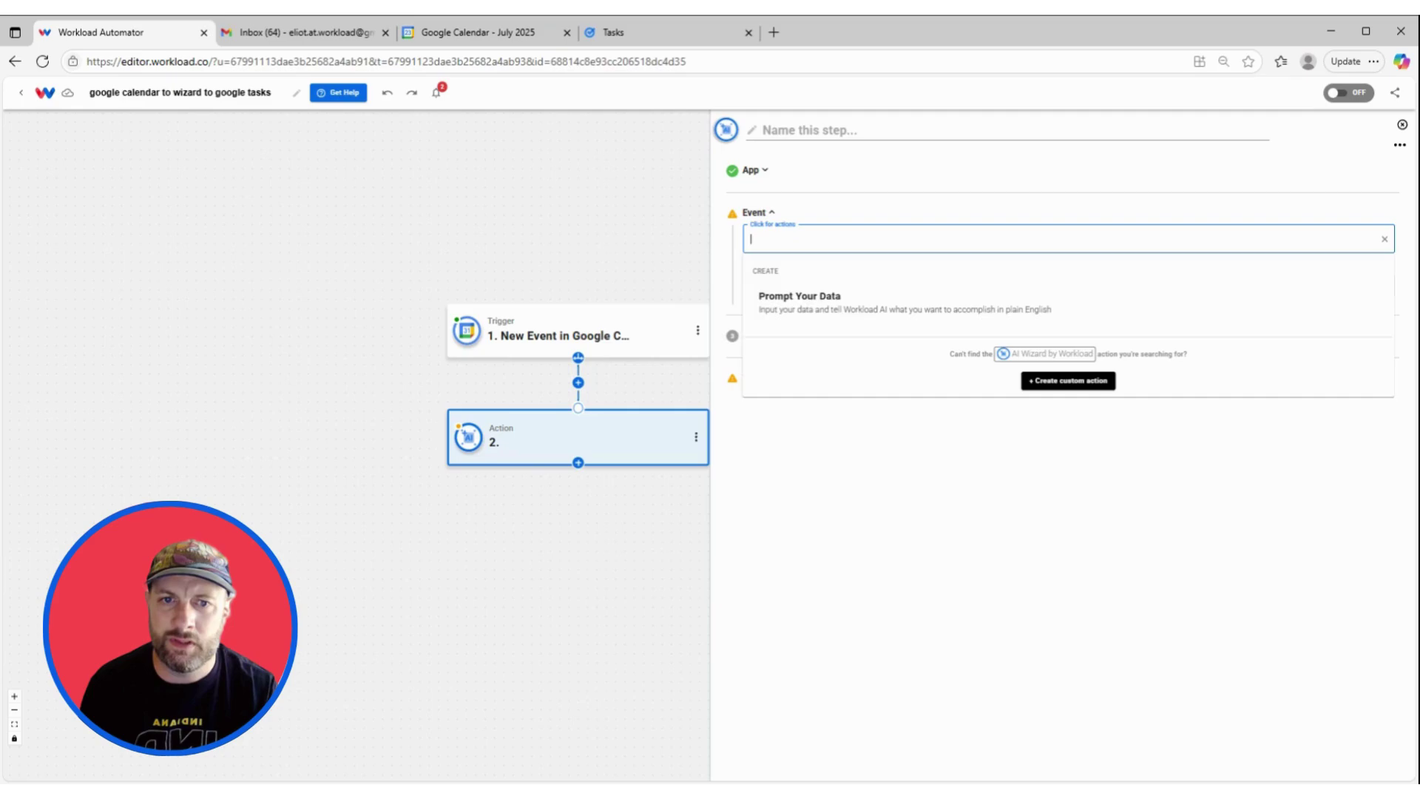
pyautogui.click(823, 299)
pyautogui.click(826, 292)
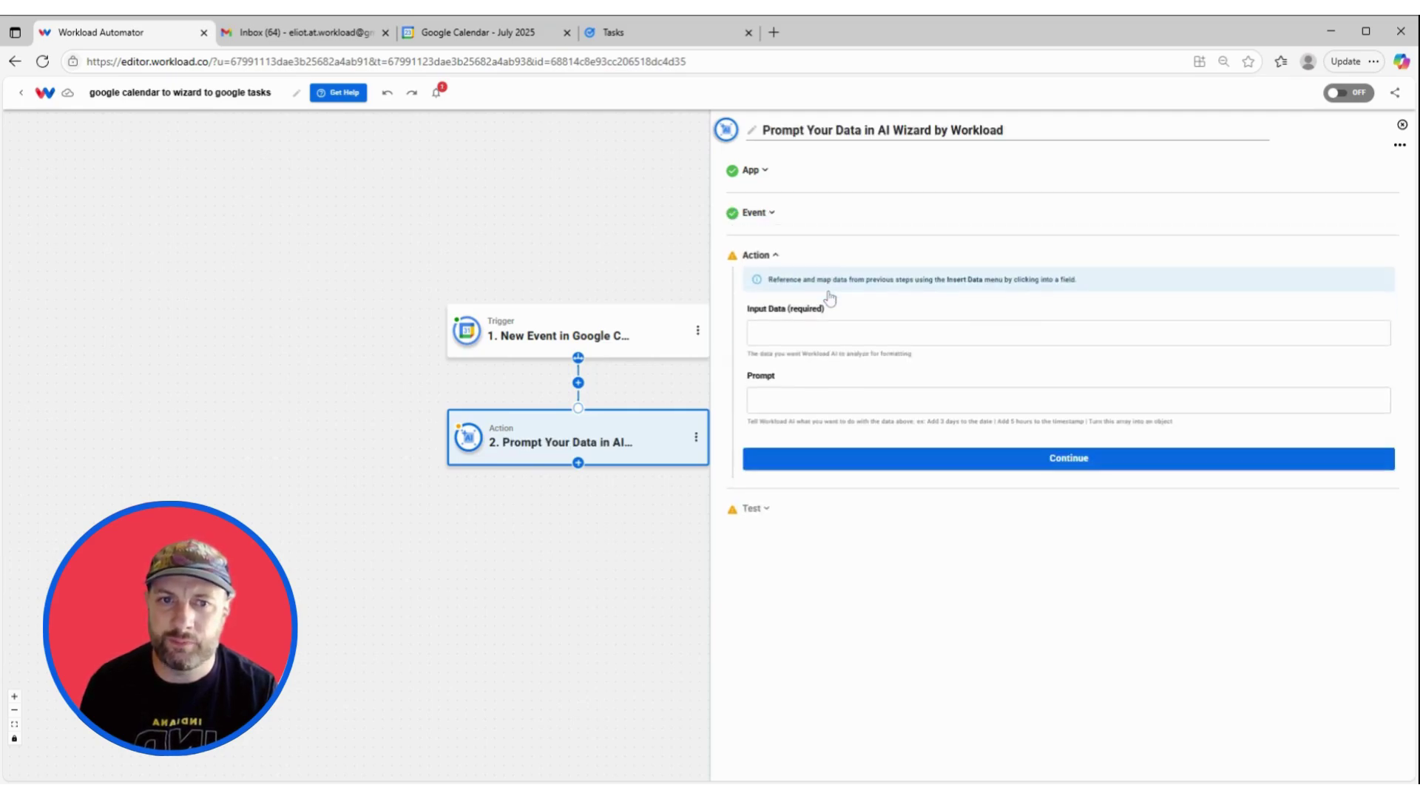
# - Map the calendar event's summary, description and location into the wizard's Input Data
pyautogui.click(810, 334)
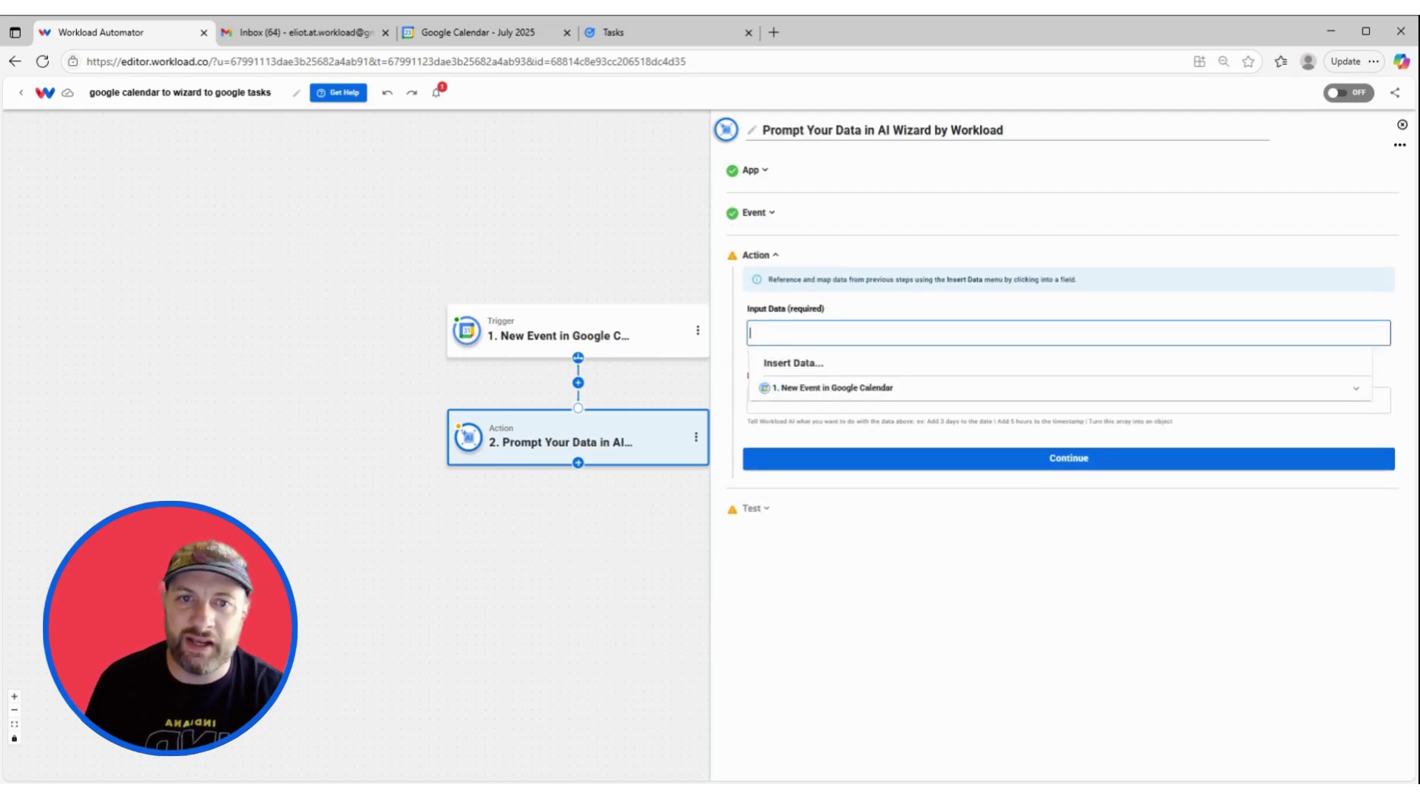
pyautogui.click(814, 392)
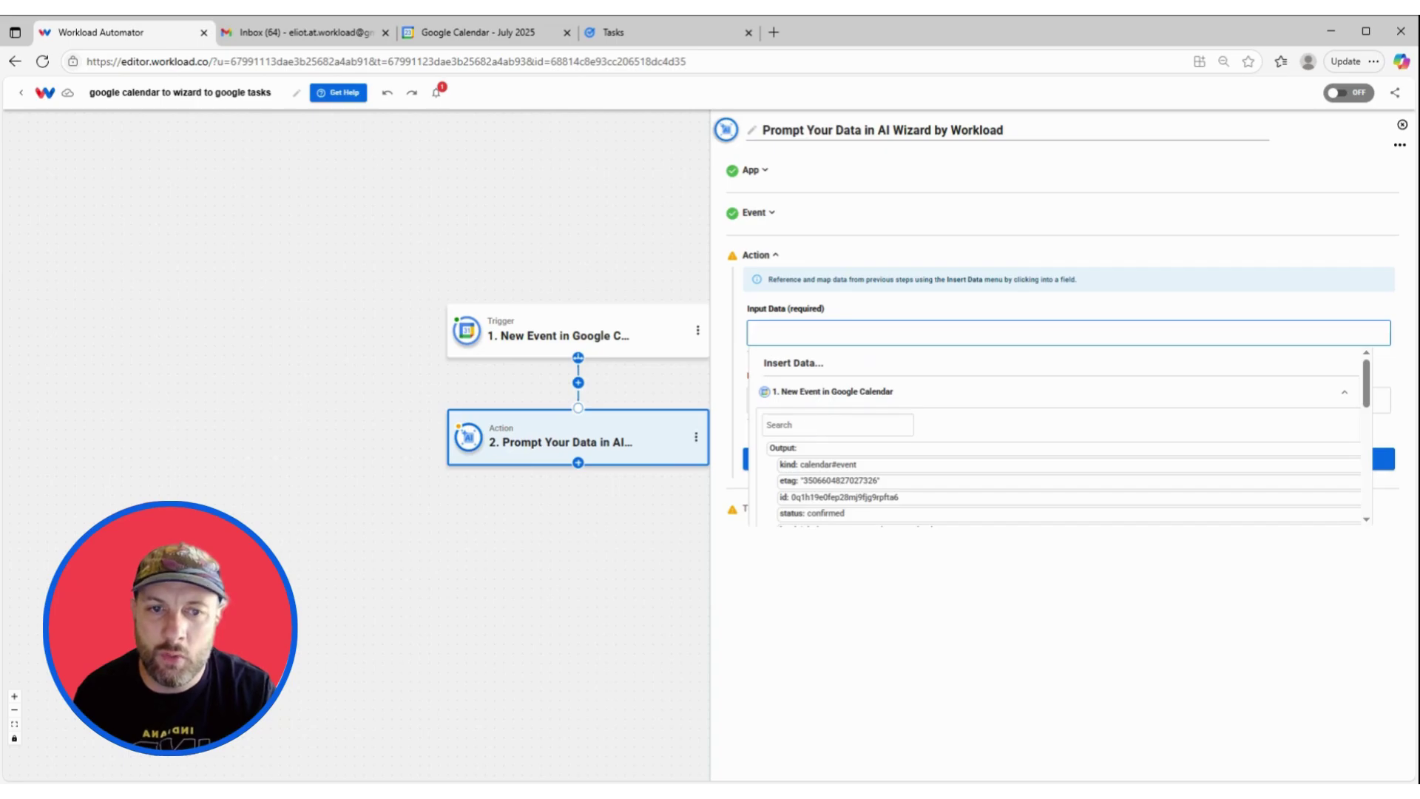
pyautogui.scroll(-1, 886, 453)
pyautogui.scroll(-2, 924, 425)
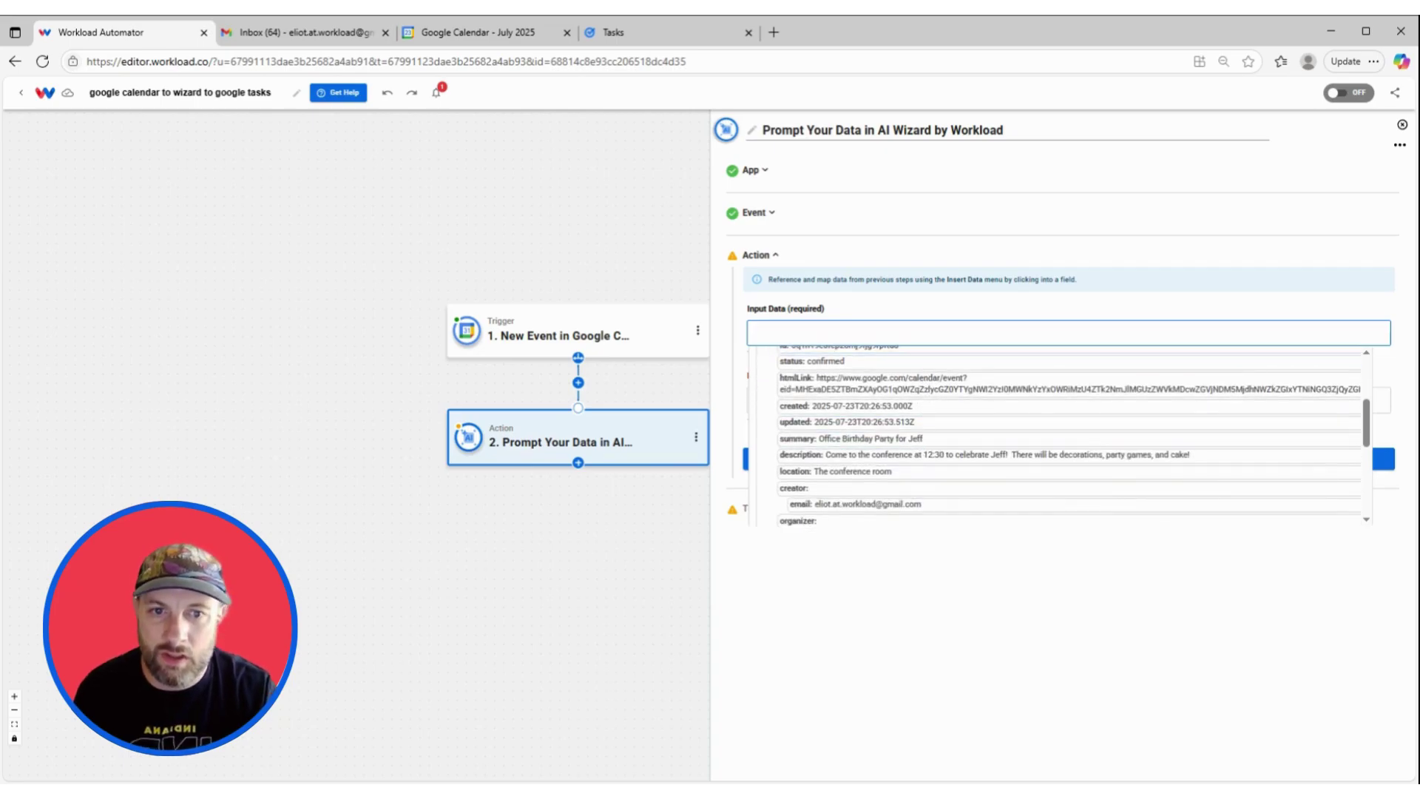
pyautogui.click(844, 442)
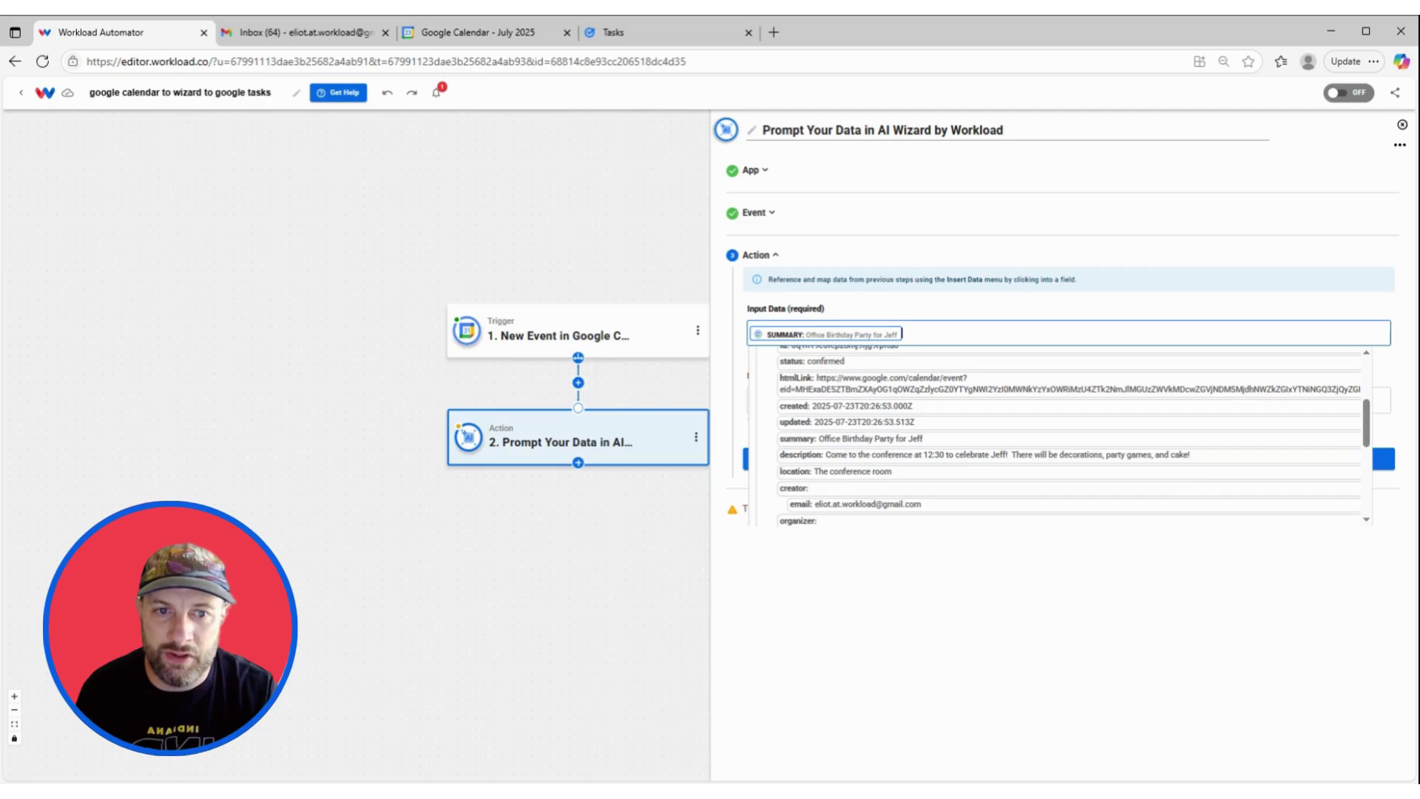
pyautogui.click(880, 455)
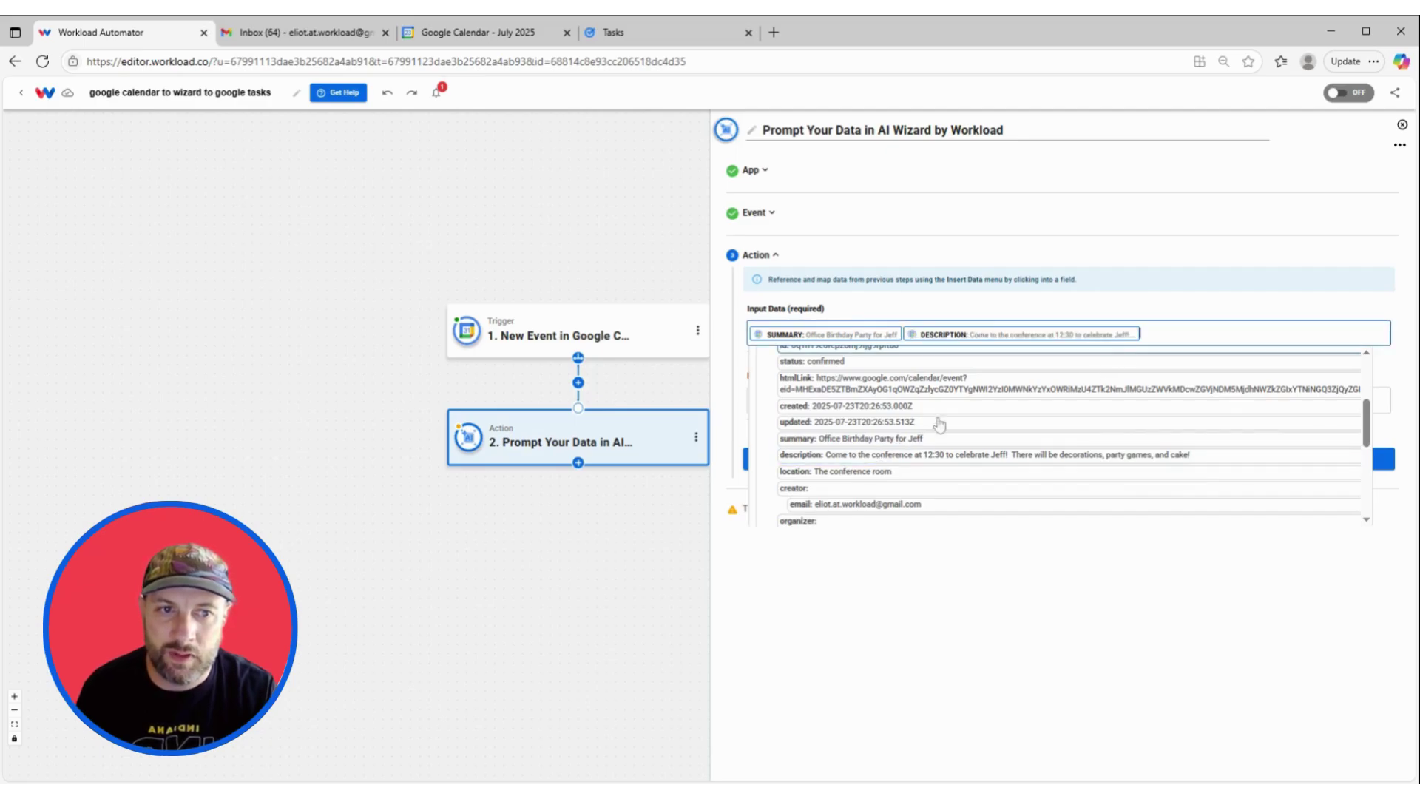
pyautogui.click(816, 471)
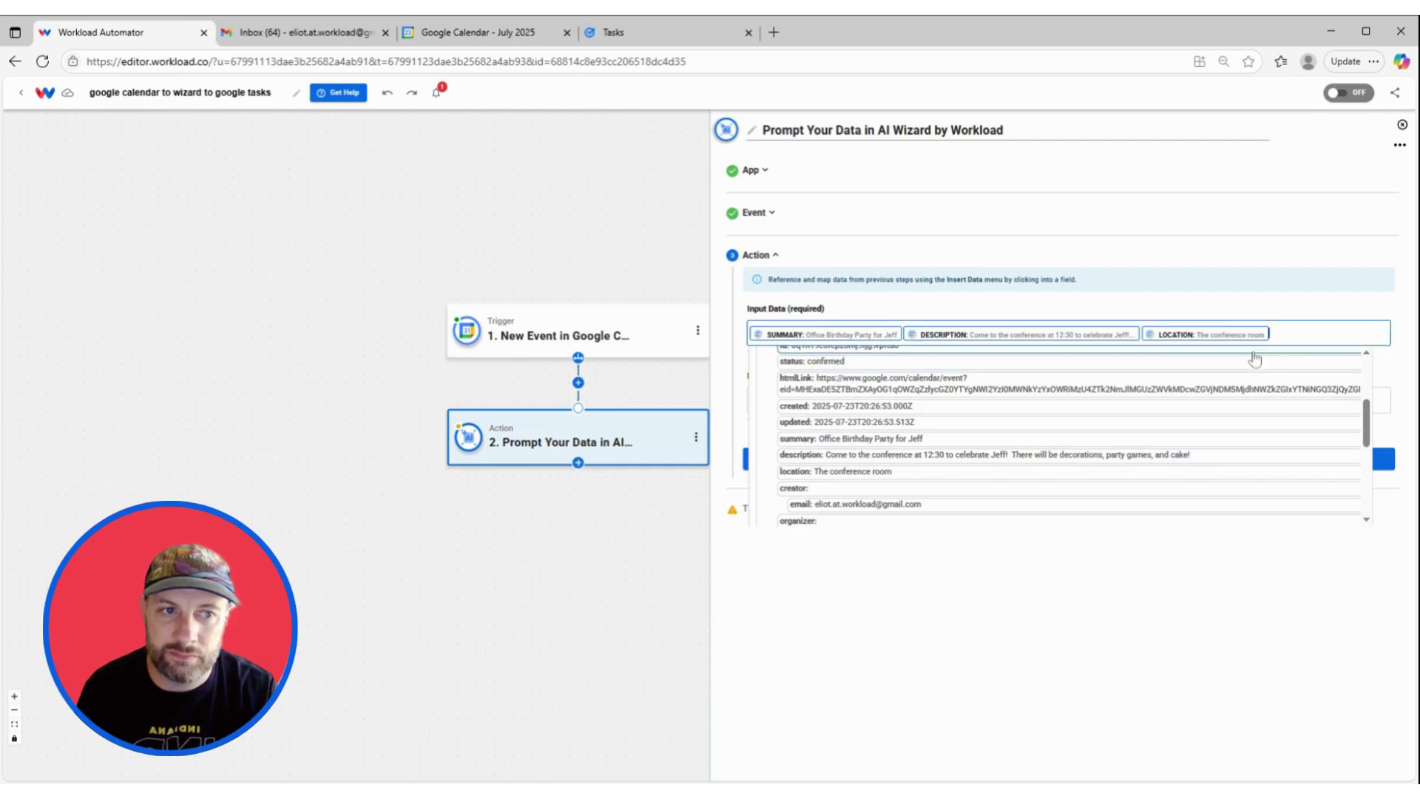
# - Add the calendar event's start dateTime to the wizard's Input Data after the location
pyautogui.scroll(-5, 950, 411)
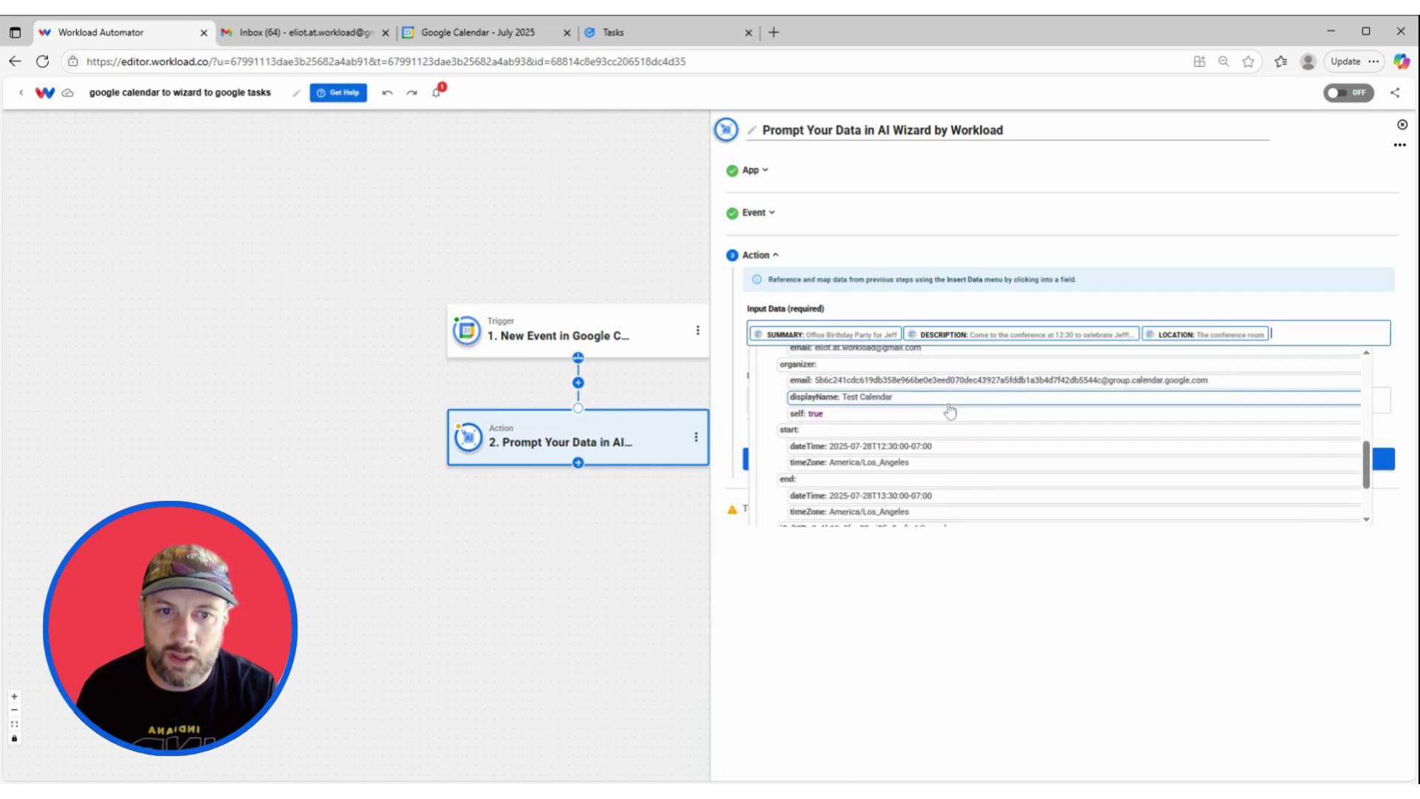
pyautogui.scroll(-1, 946, 412)
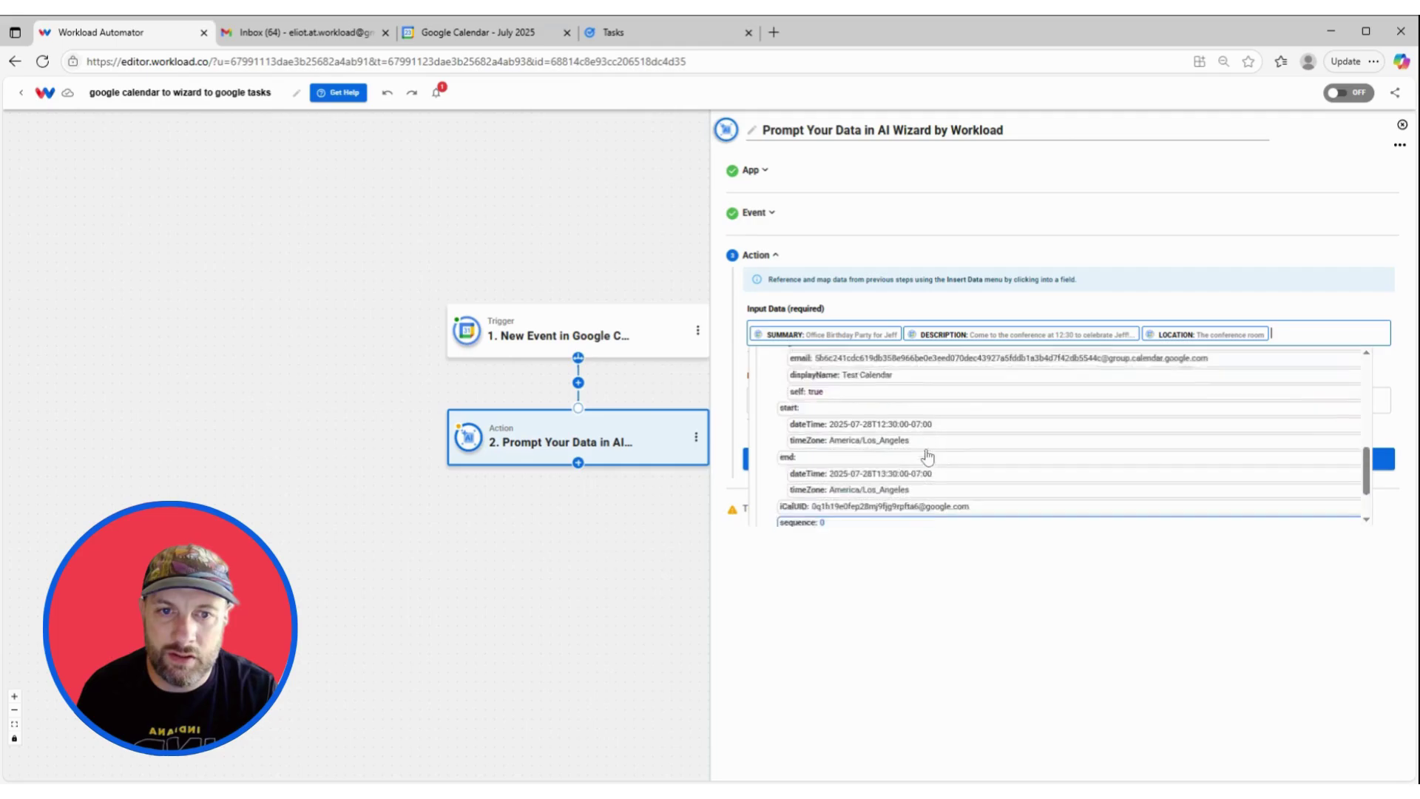
pyautogui.scroll(10, 928, 455)
pyautogui.scroll(-6, 922, 456)
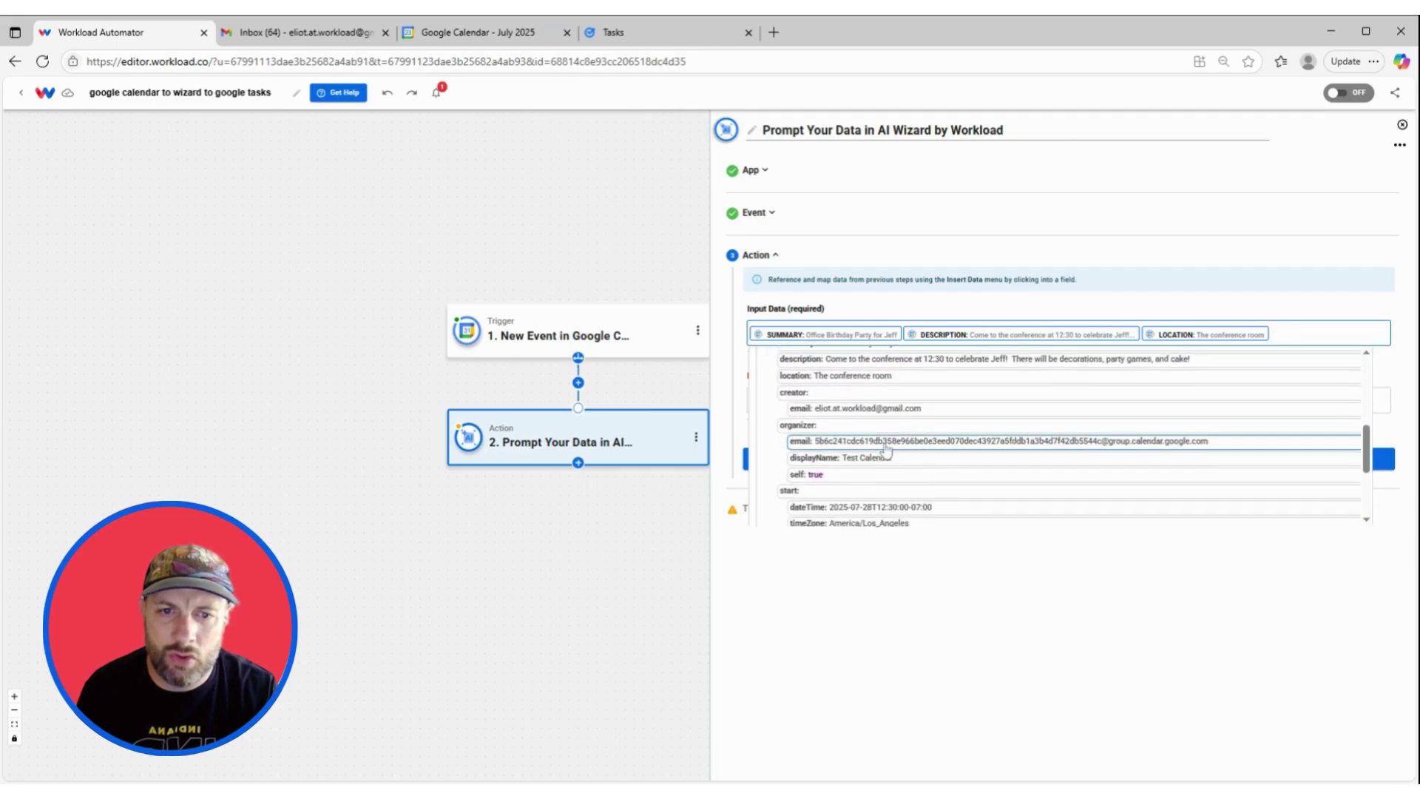
pyautogui.scroll(-3, 887, 449)
pyautogui.scroll(1, 887, 444)
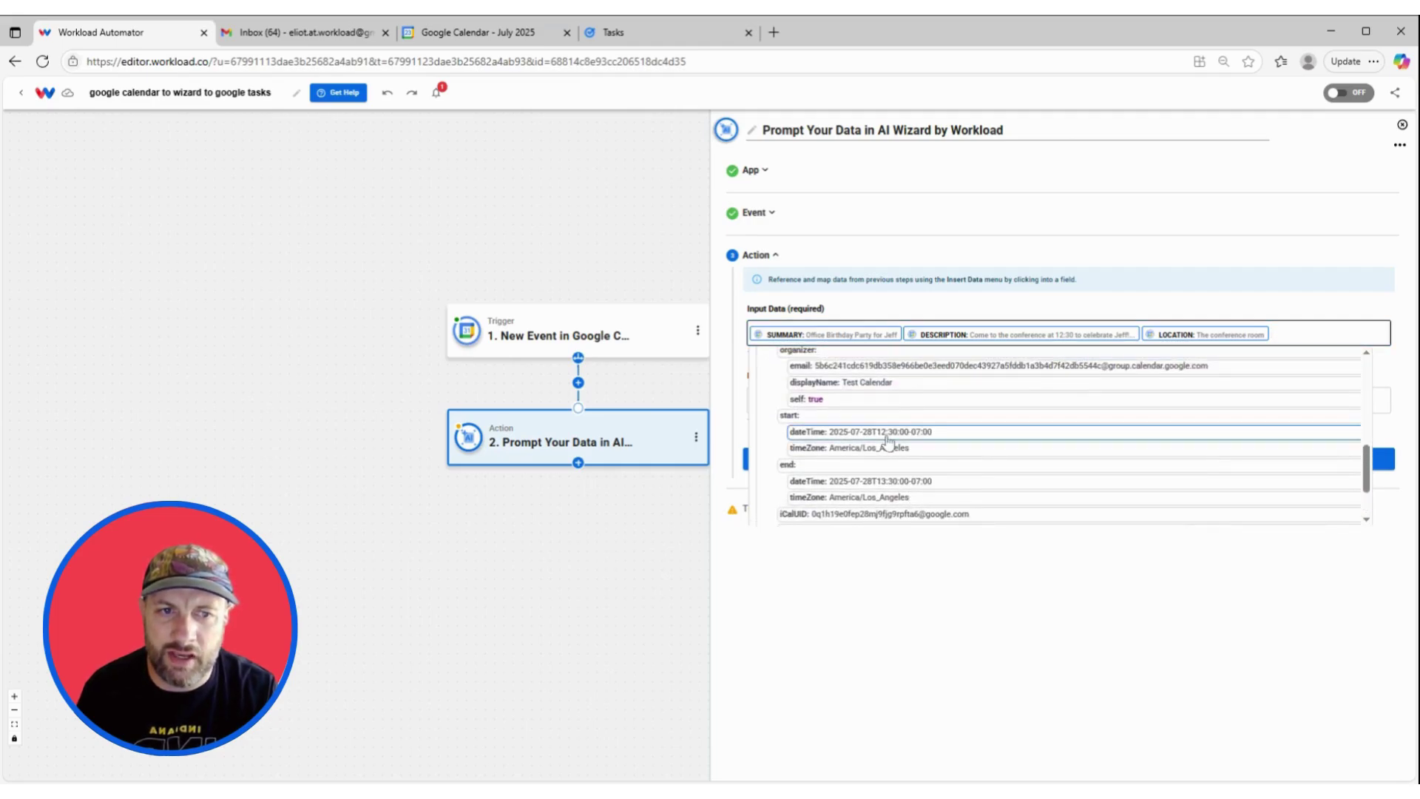
pyautogui.click(887, 436)
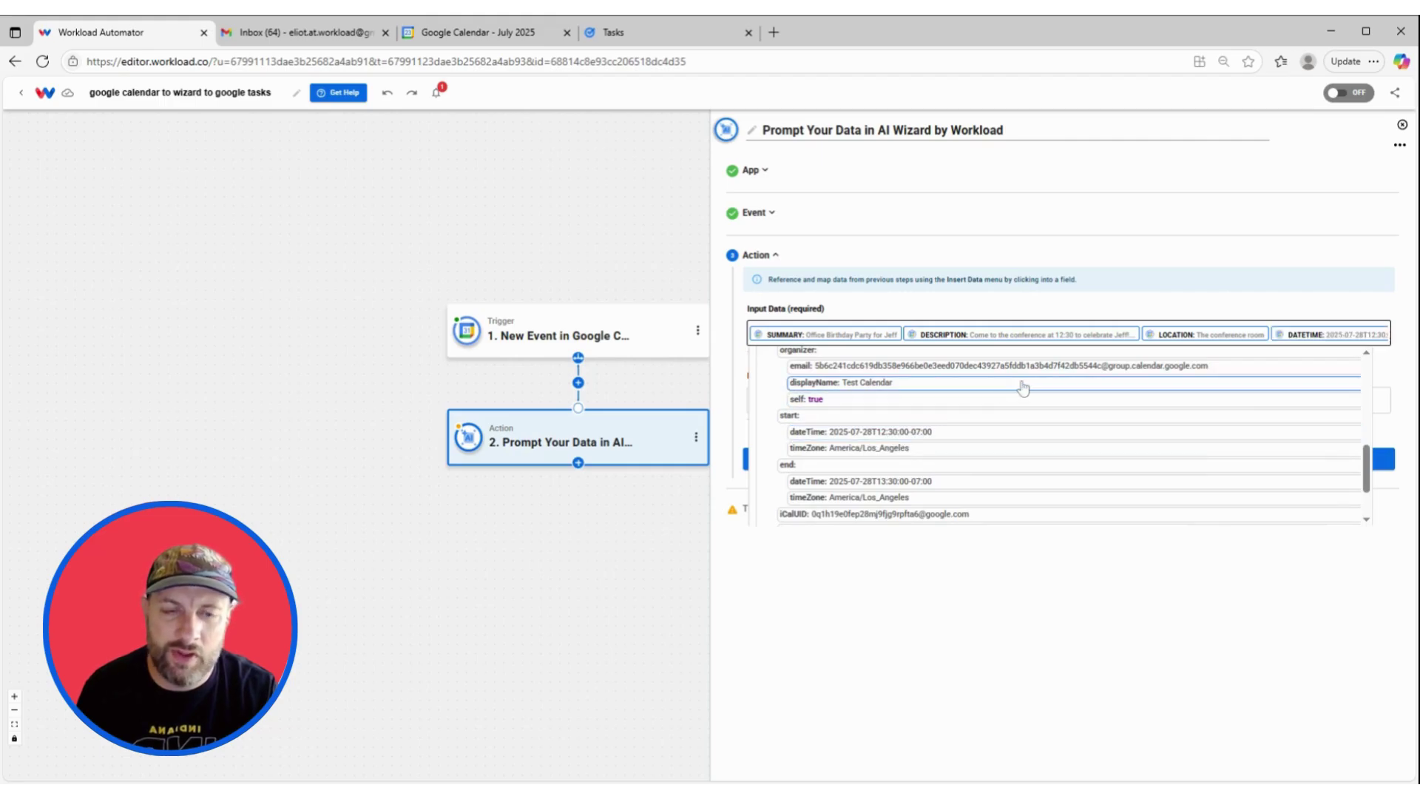
pyautogui.click(1027, 290)
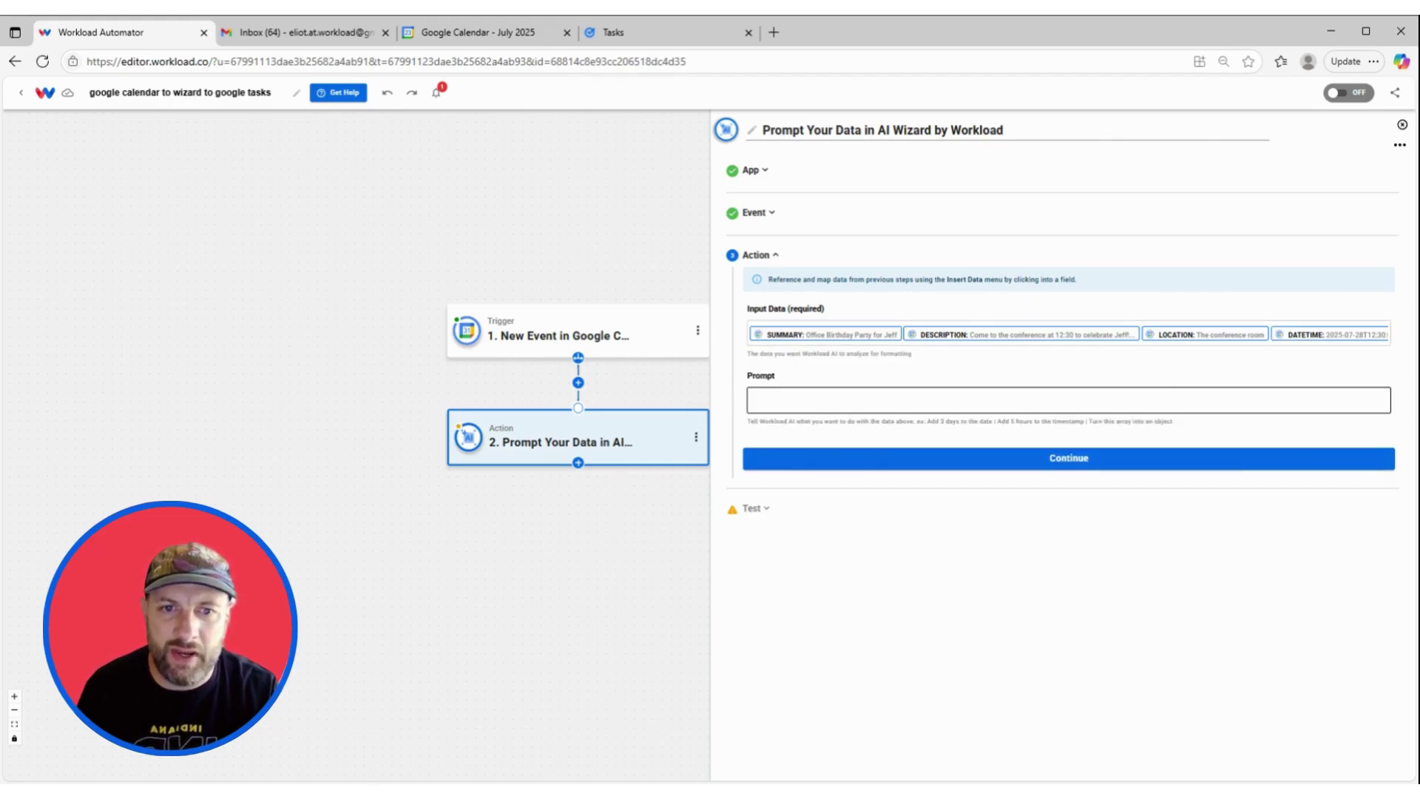
# - Prompt the wizard to interpret the upcoming event's information, develop a task list of 10 steps needed before it starts, and return a flat object
pyautogui.click(1065, 400)
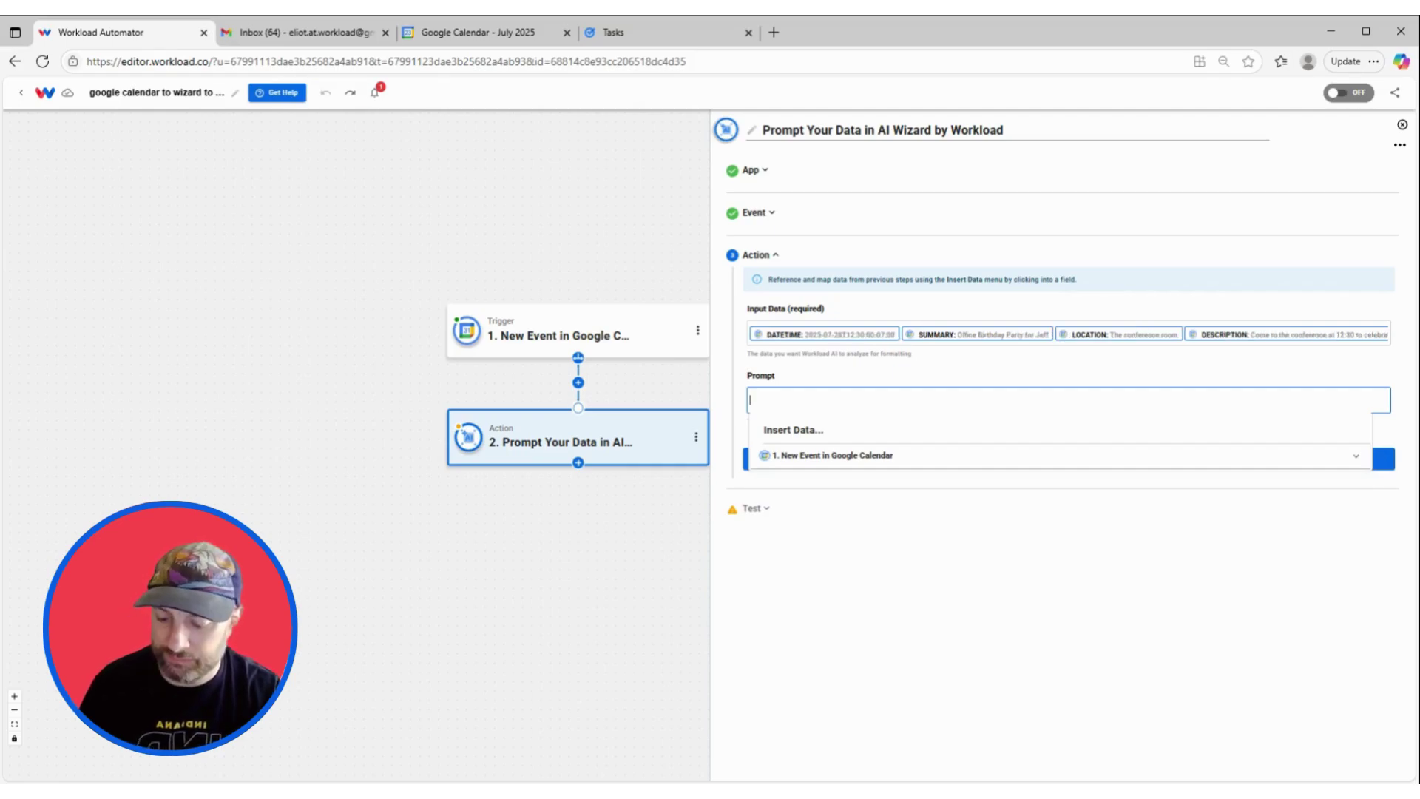
pyautogui.write('interpret this information about an upcoming event I am hosting and develop a task list of 10 steps that I need to do before the event starts. Return this as a flat object')
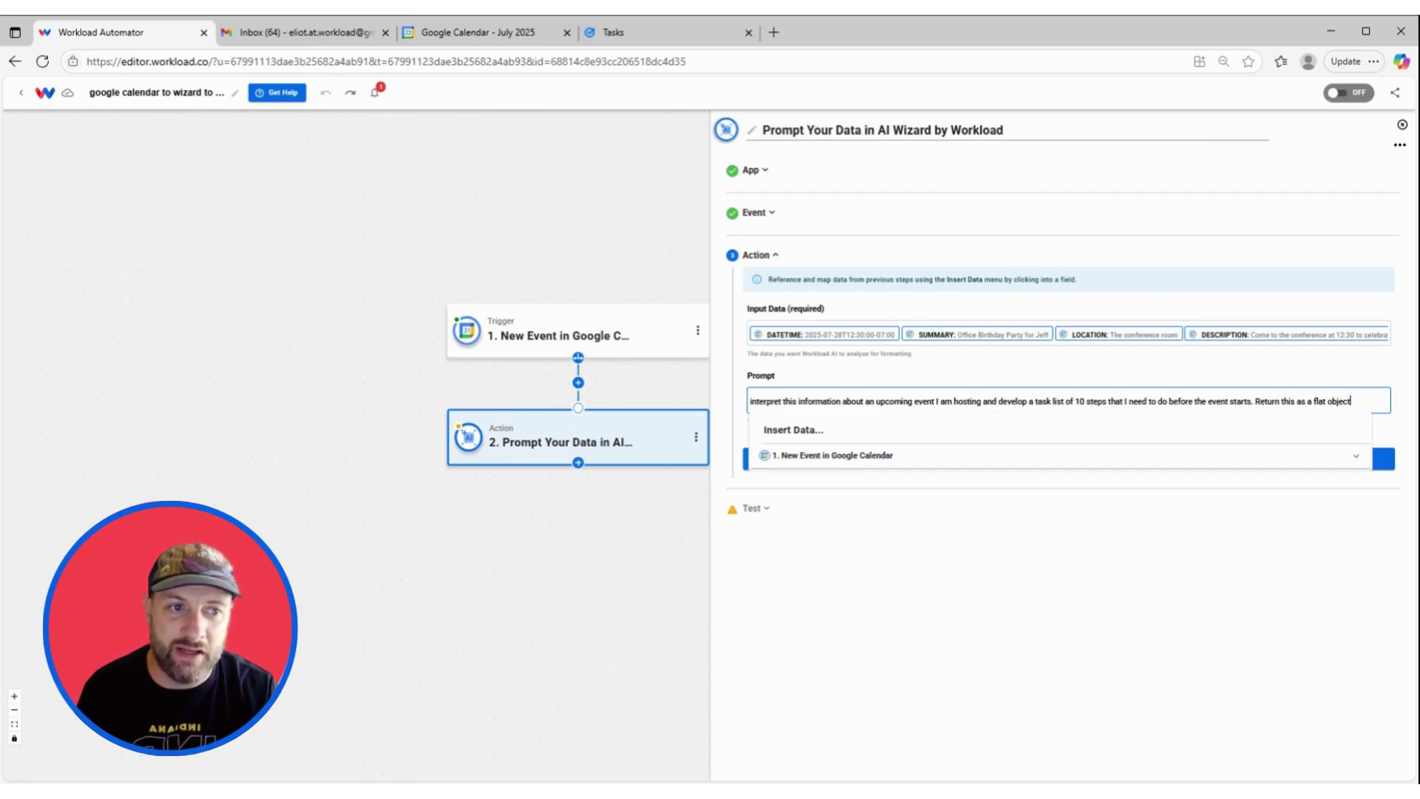
pyautogui.click(1301, 374)
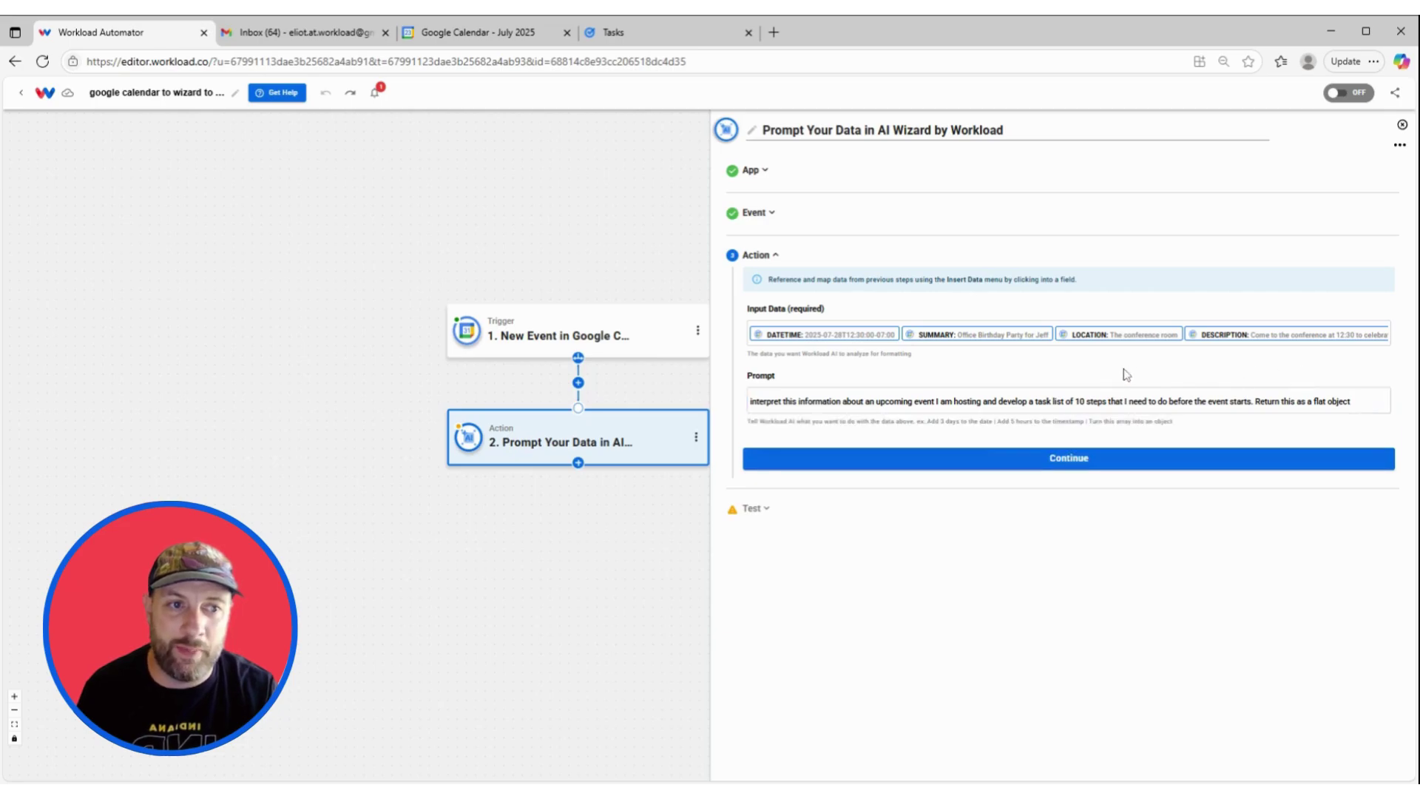
# - Test the Prompt Your Data action and review the full list of generated tasks
pyautogui.click(1018, 463)
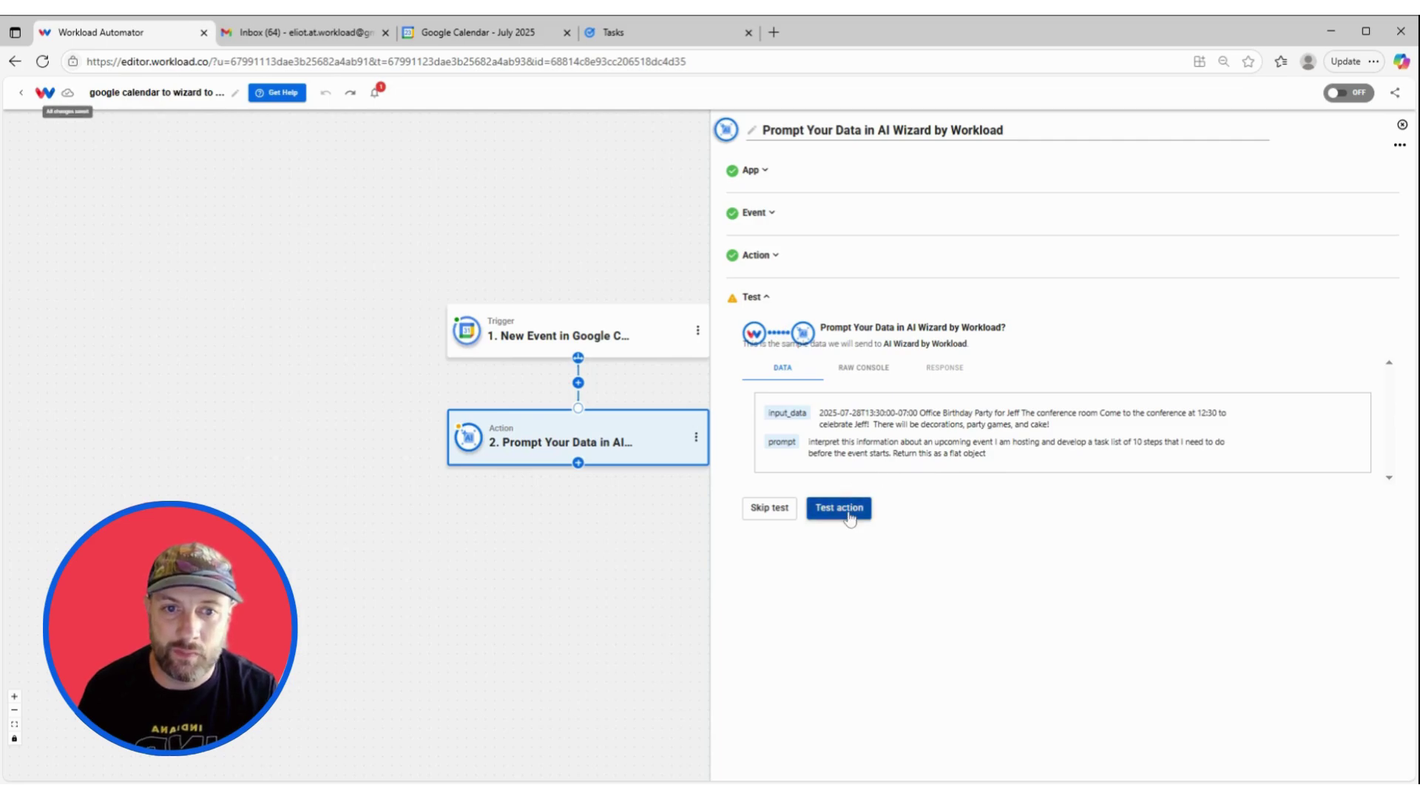
pyautogui.click(848, 513)
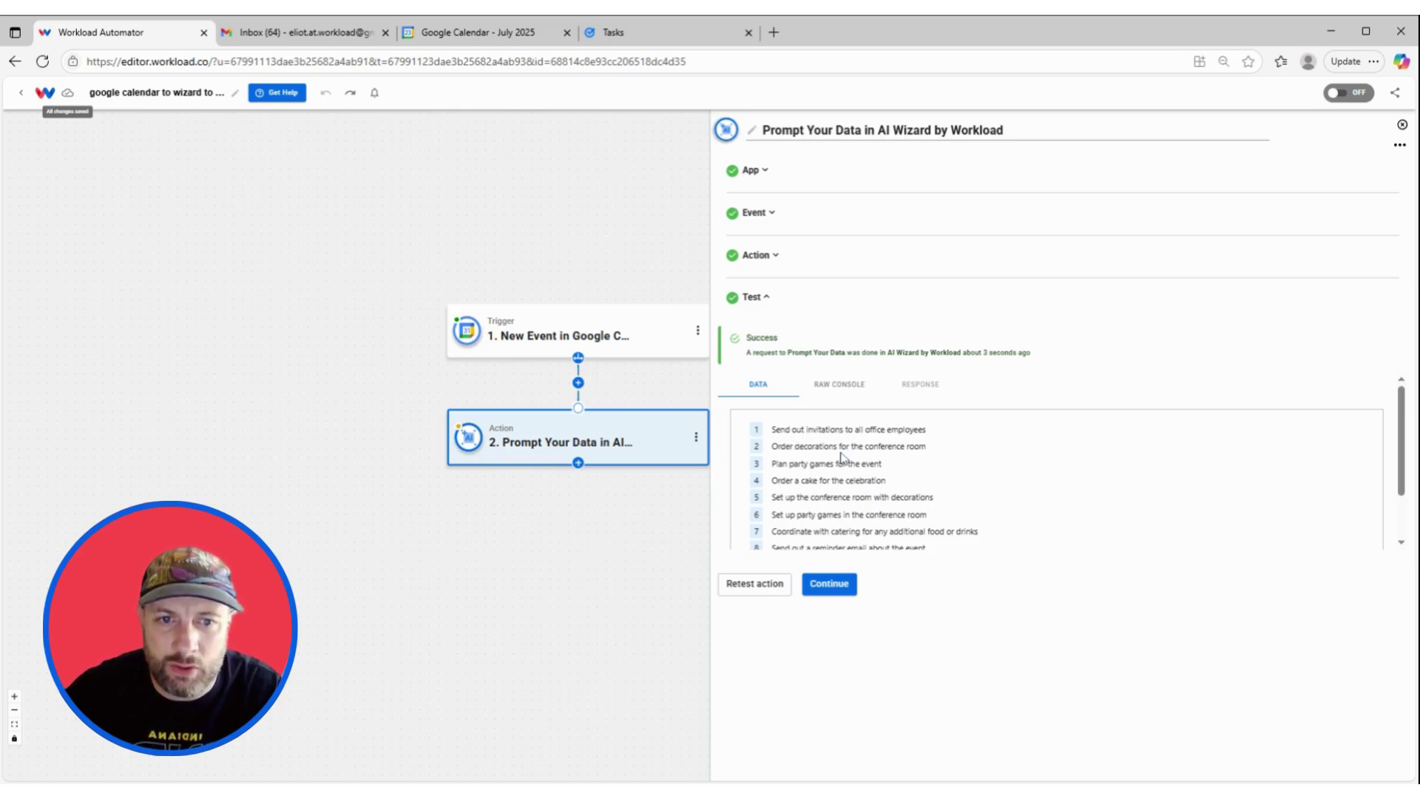
pyautogui.scroll(-3, 849, 458)
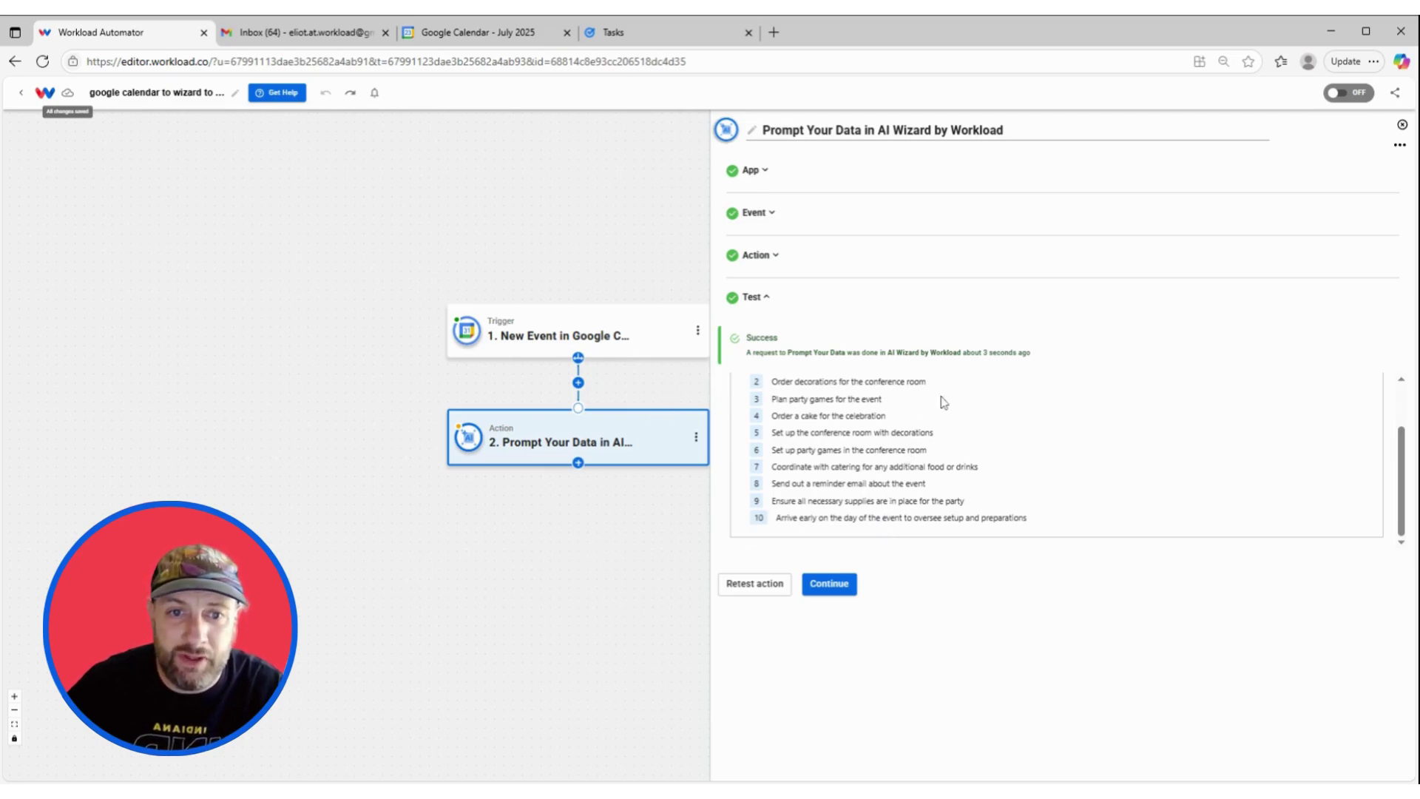
# - Review the generated task list once more and finish the Prompt Your Data action
pyautogui.scroll(3, 880, 400)
pyautogui.scroll(-3, 874, 453)
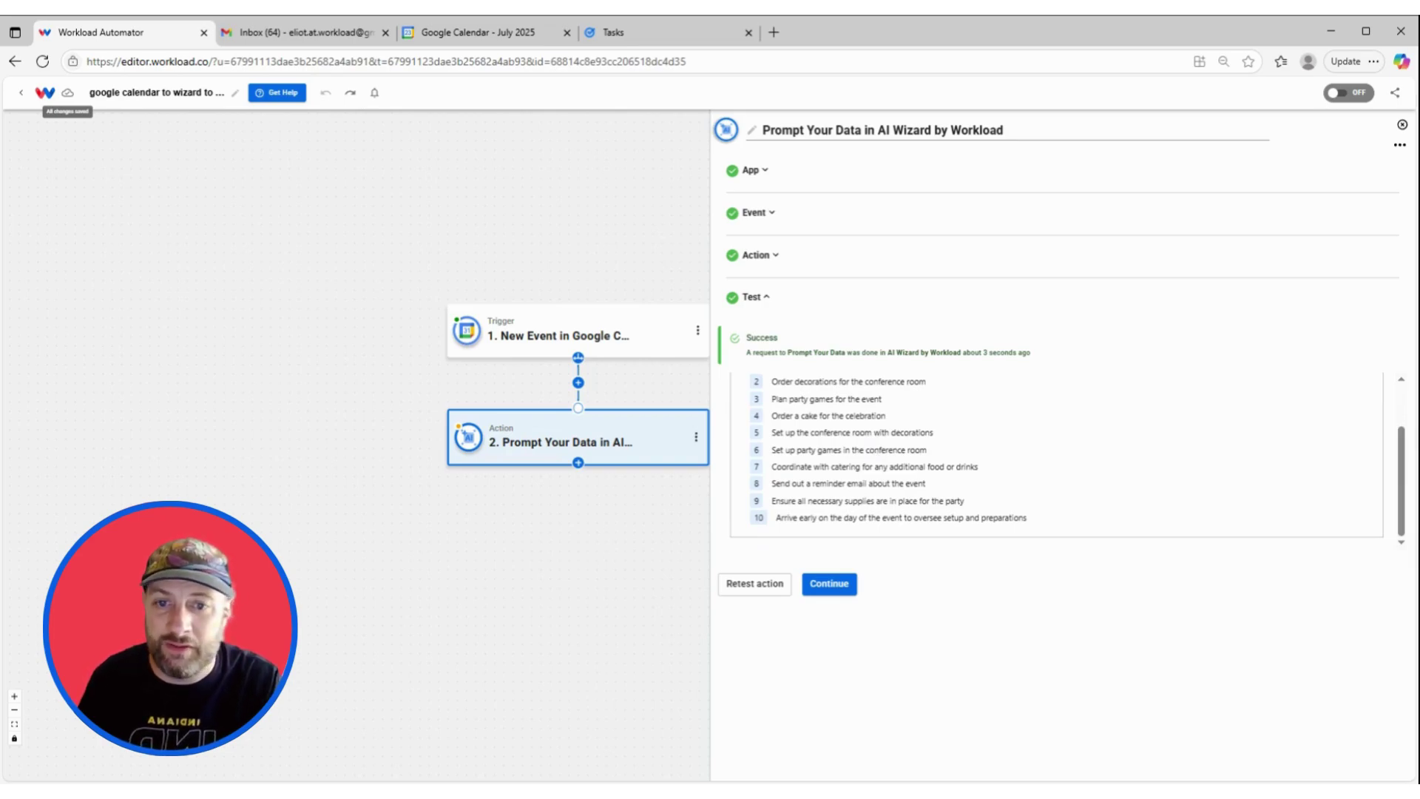
pyautogui.click(836, 584)
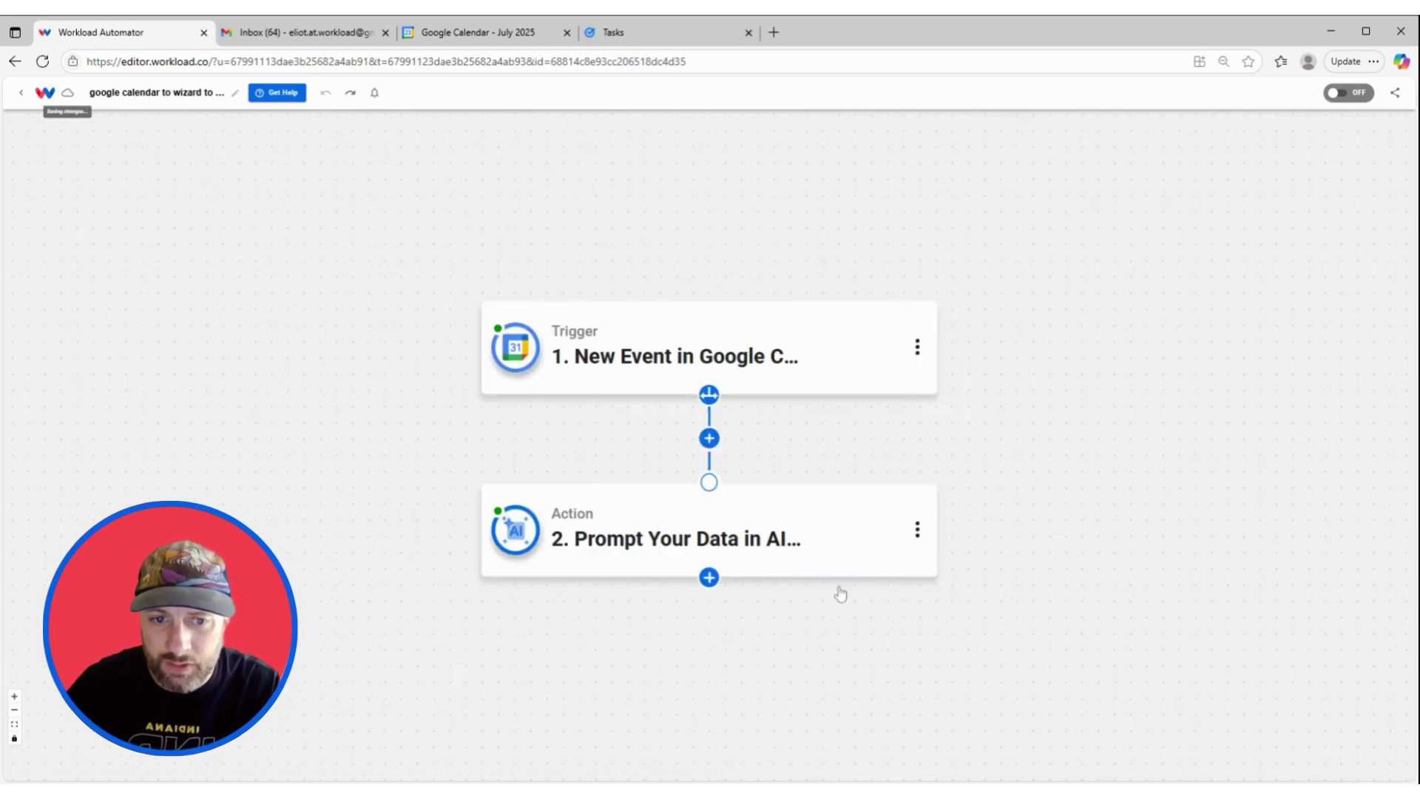
# - Add a Google Tasks action after the AI Wizard step and choose Create Task as its event
pyautogui.click(708, 578)
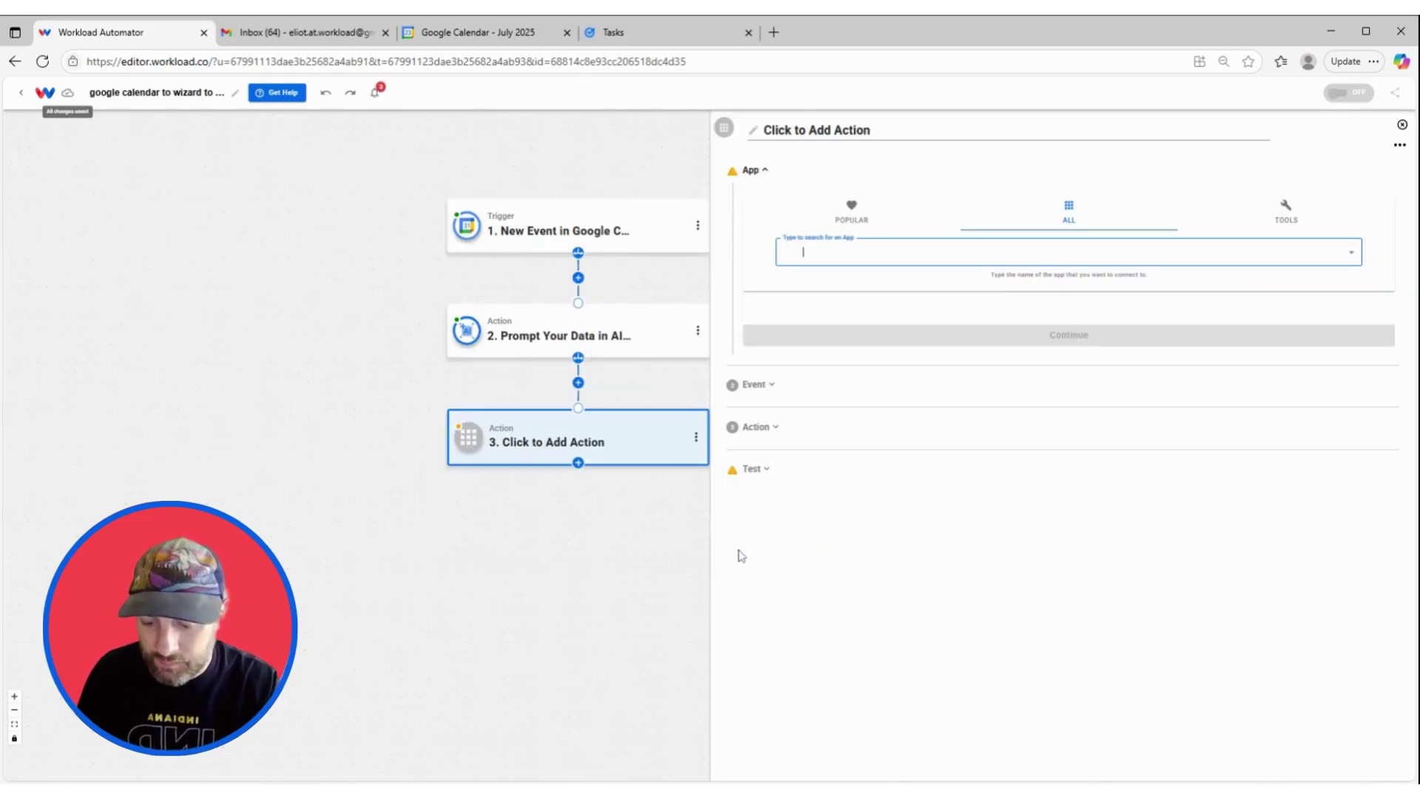
pyautogui.write('tasks')
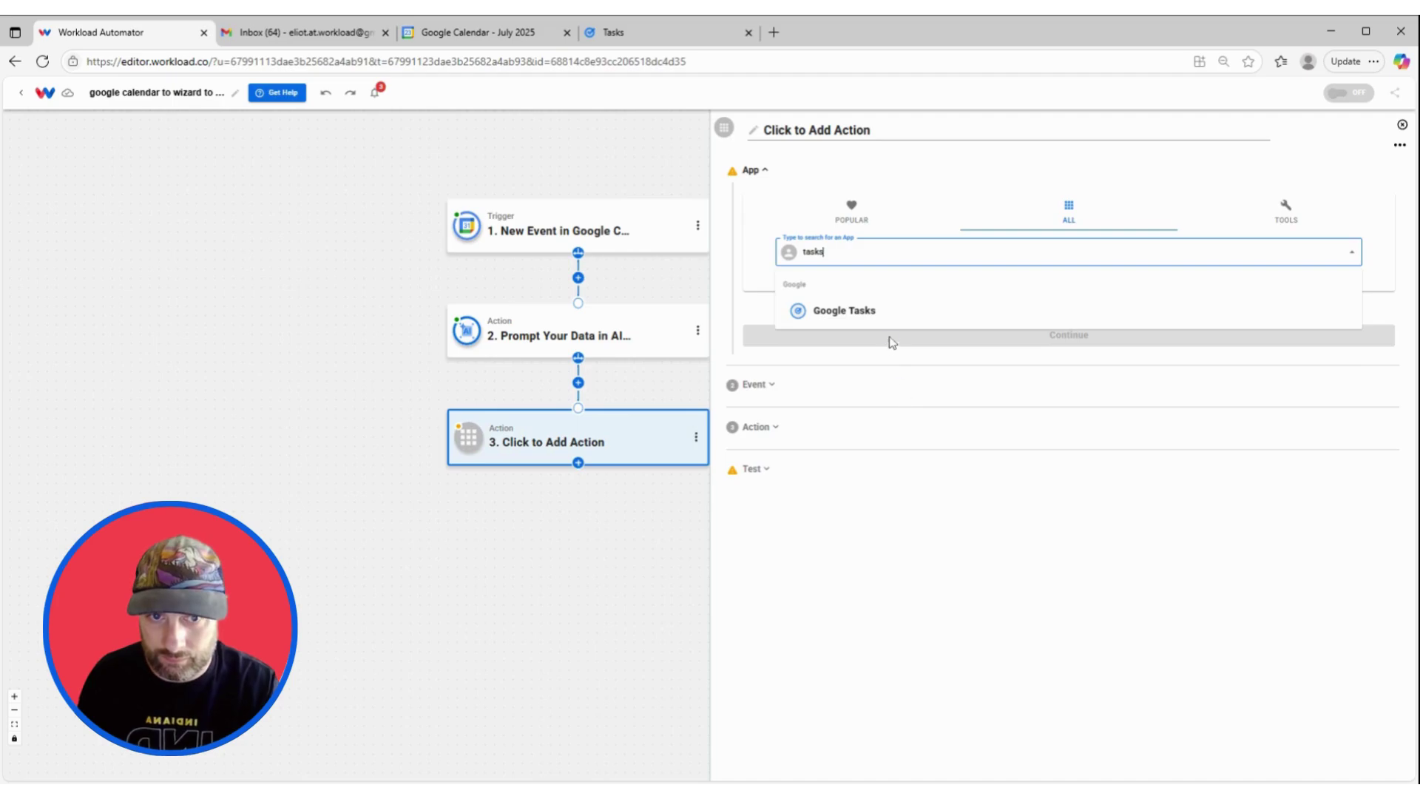
pyautogui.click(880, 315)
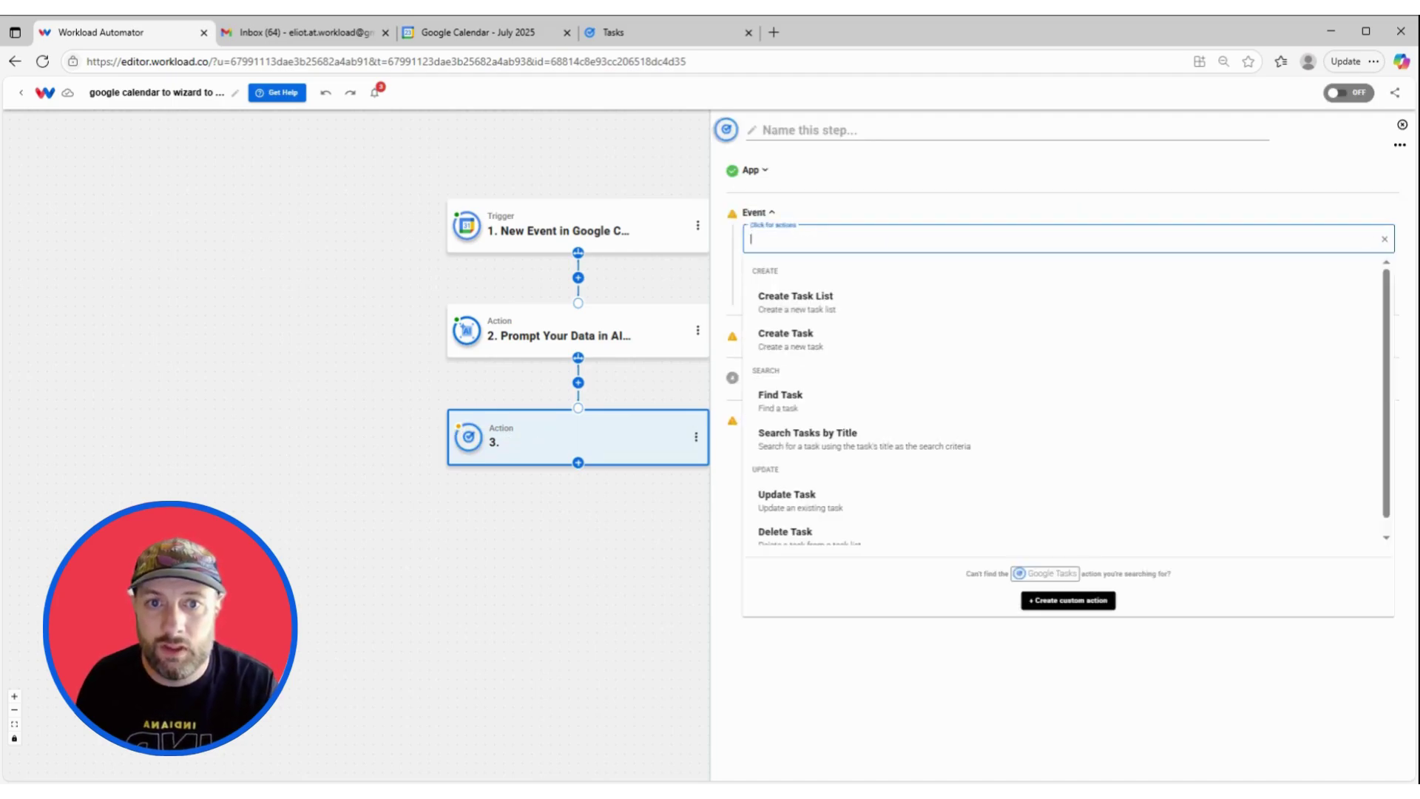
pyautogui.click(786, 342)
pyautogui.click(834, 296)
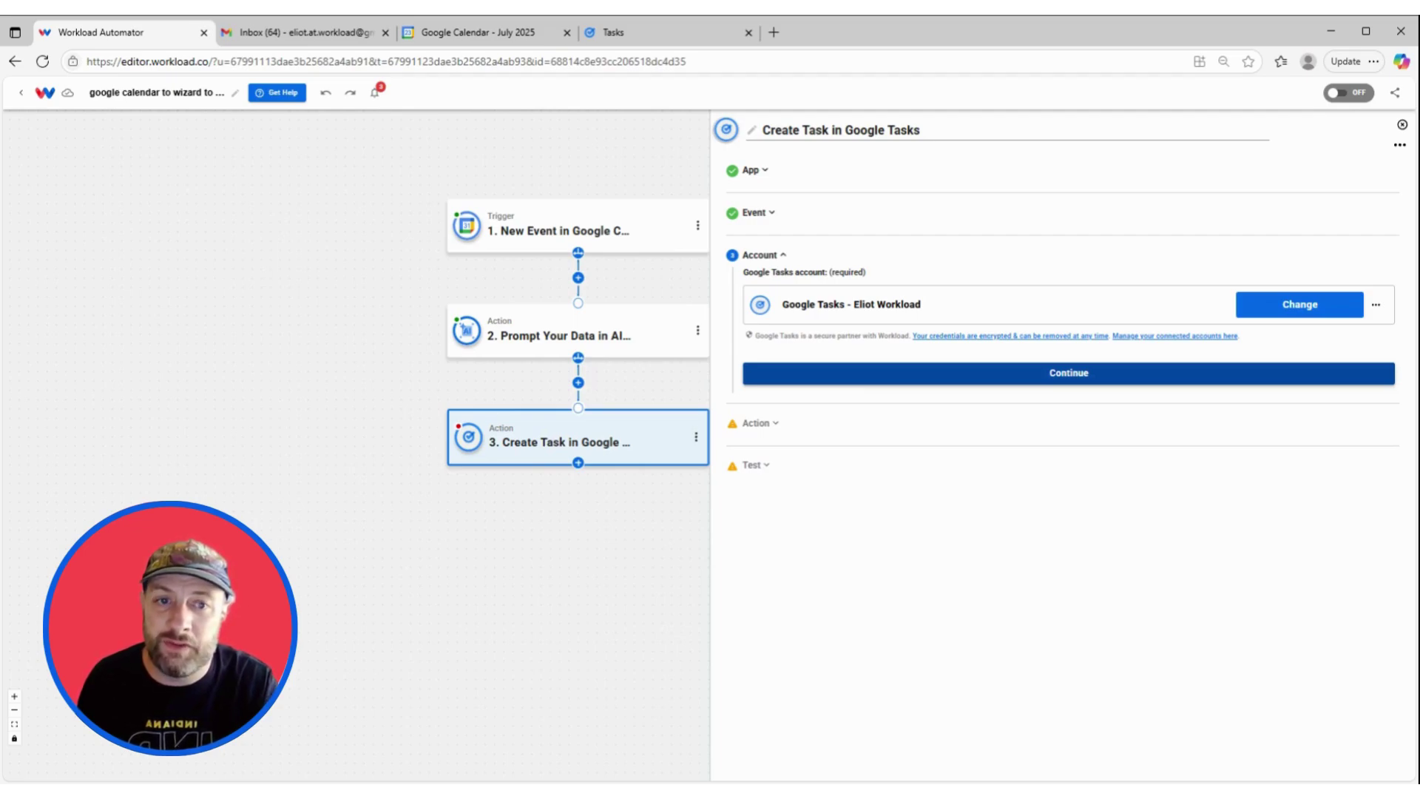
# - Keep the connected Google Tasks account and choose Funsies as the destination tasklist
pyautogui.click(888, 375)
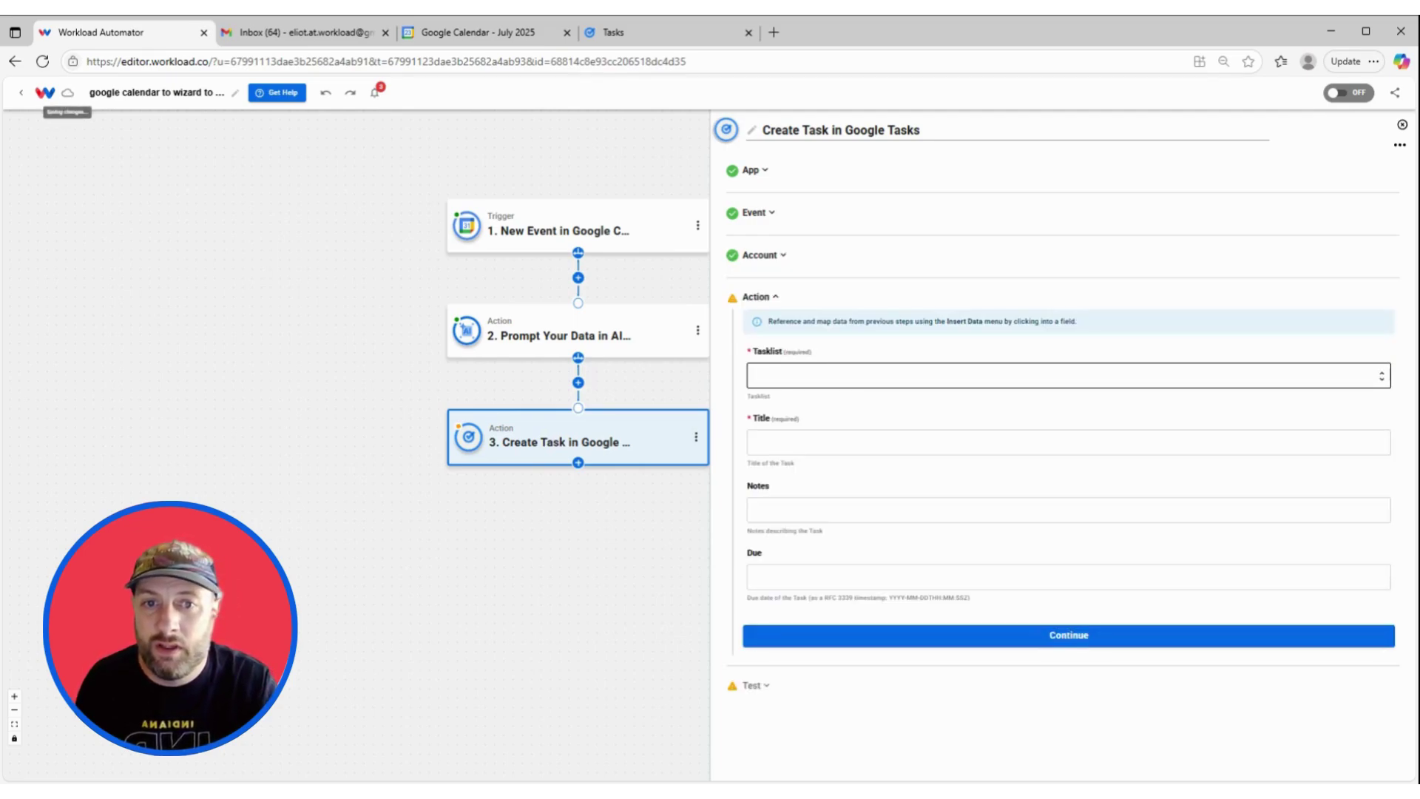
pyautogui.click(888, 375)
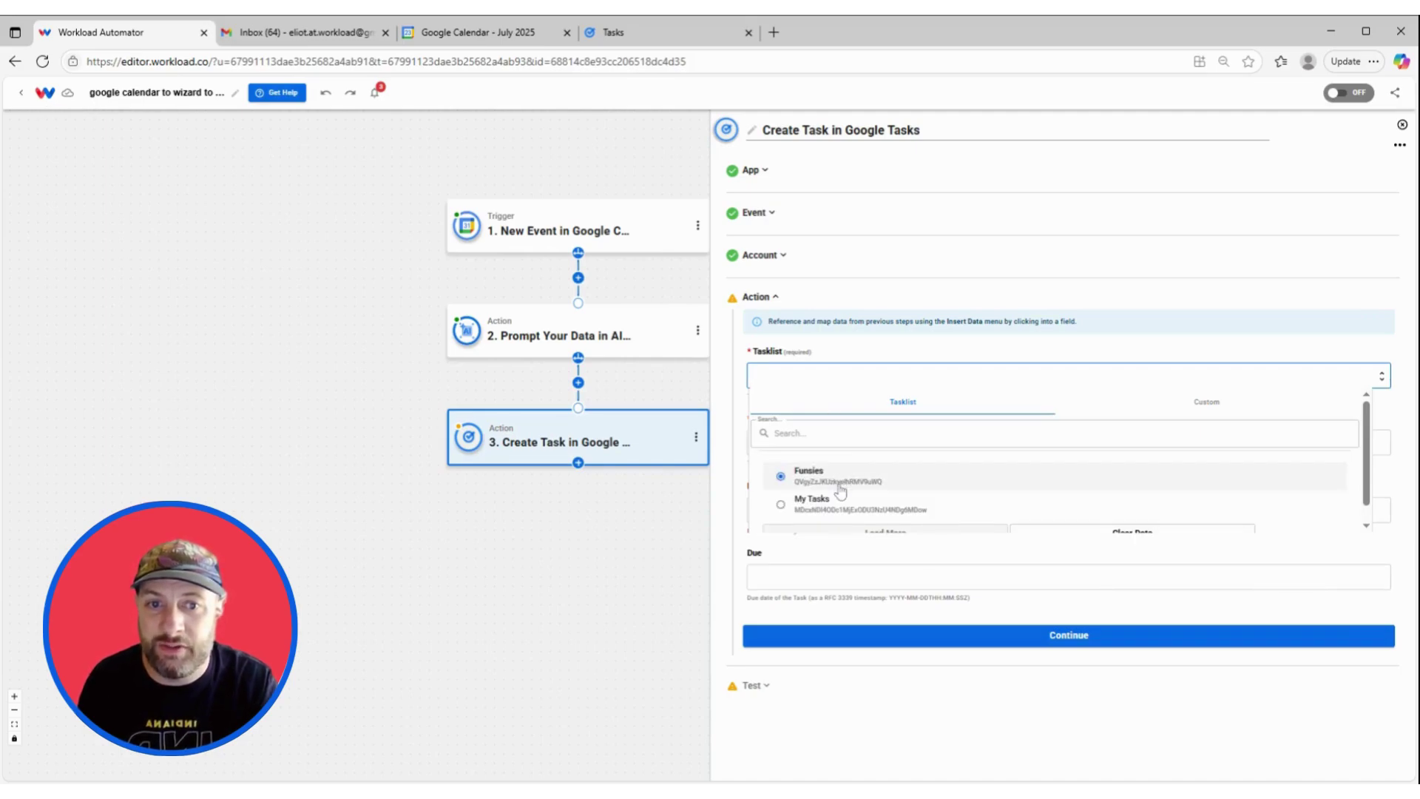
pyautogui.click(841, 477)
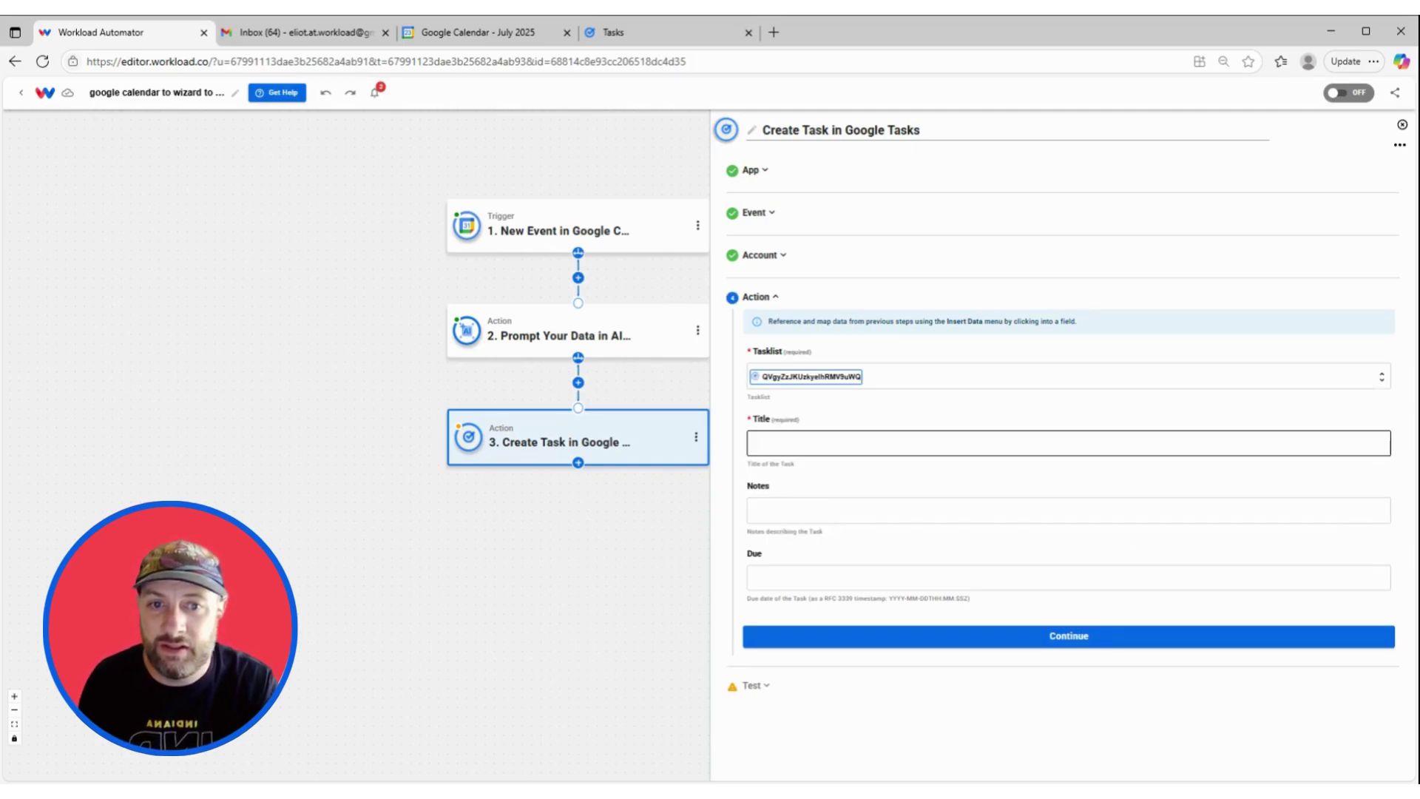
# - Map the calendar event's summary into the new task's Title
pyautogui.click(843, 443)
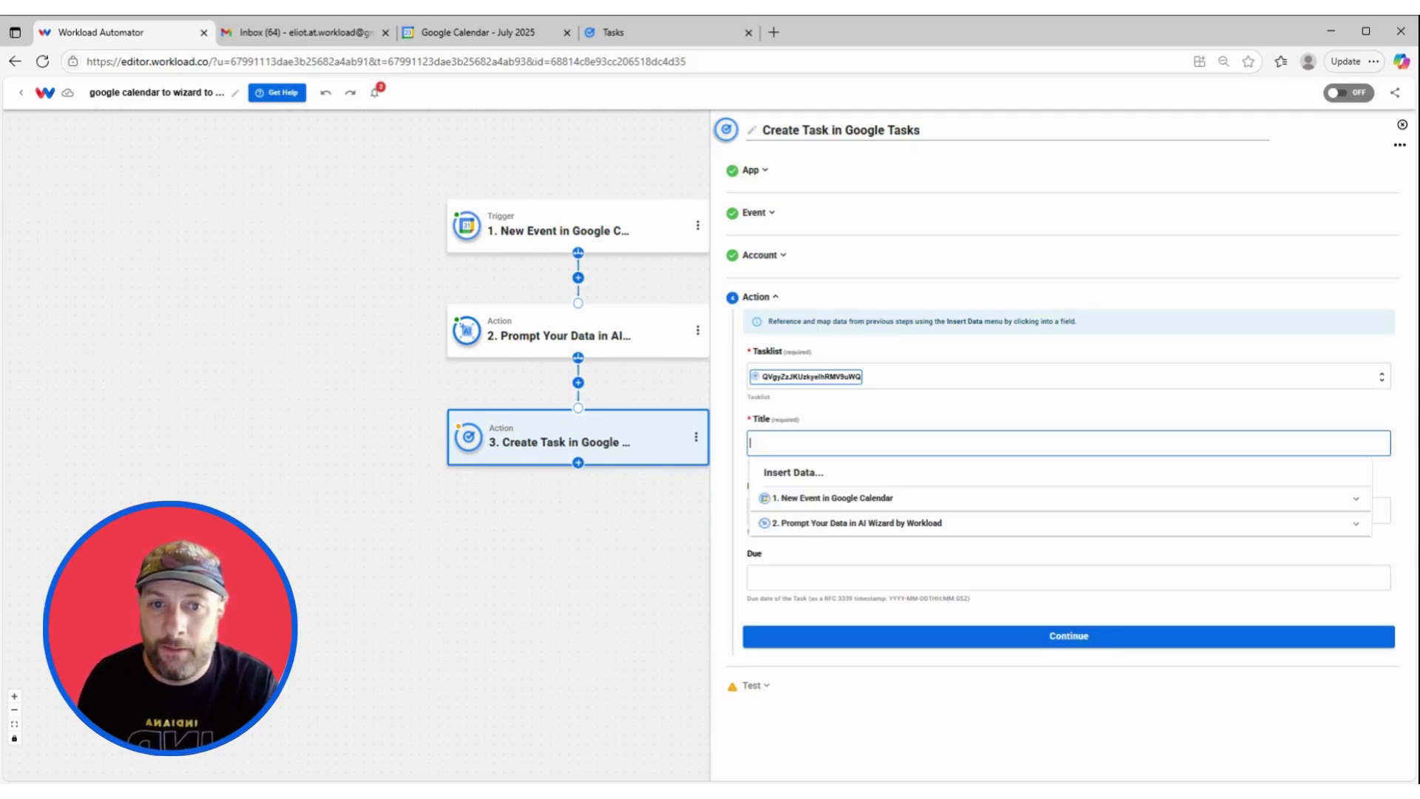
pyautogui.click(813, 500)
pyautogui.scroll(-5, 847, 582)
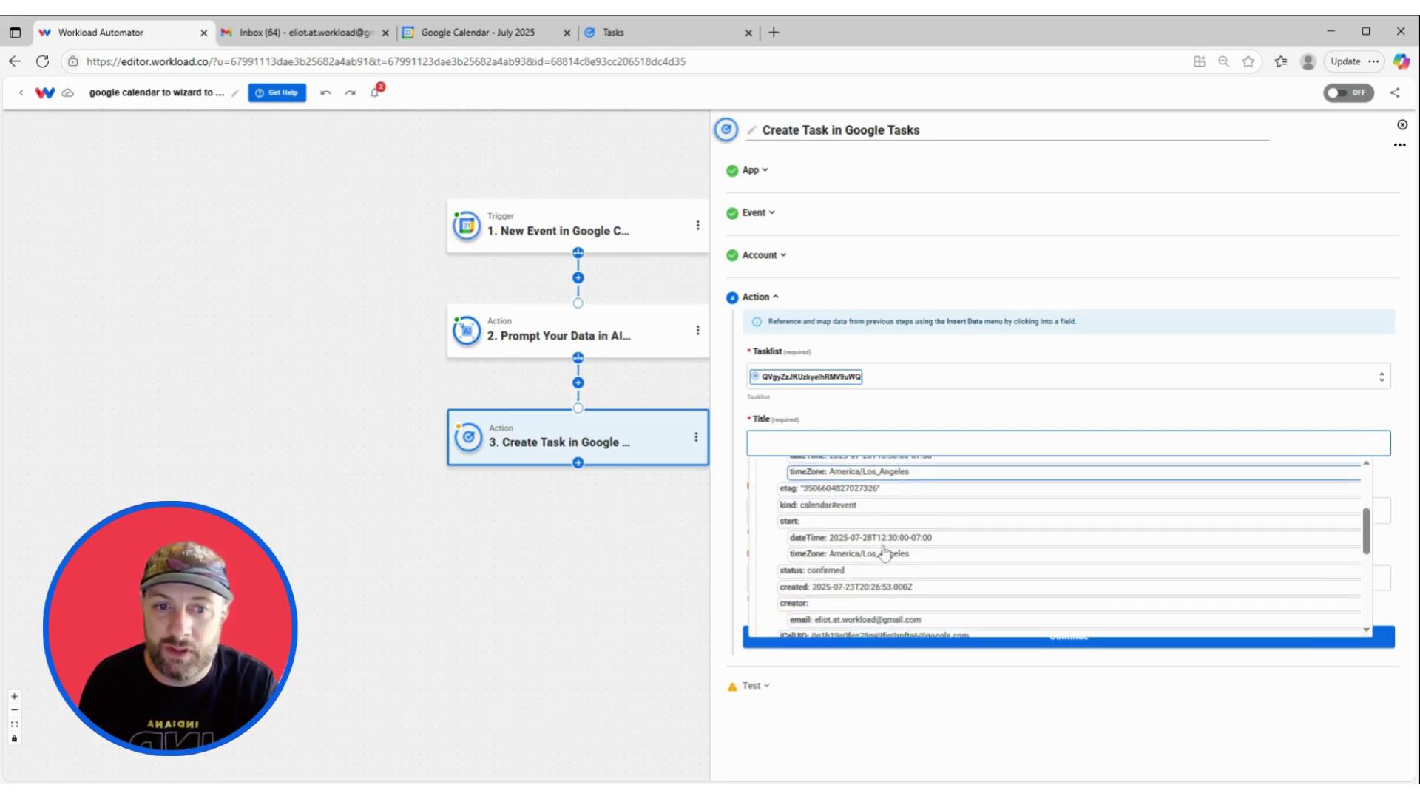
pyautogui.scroll(-1, 884, 551)
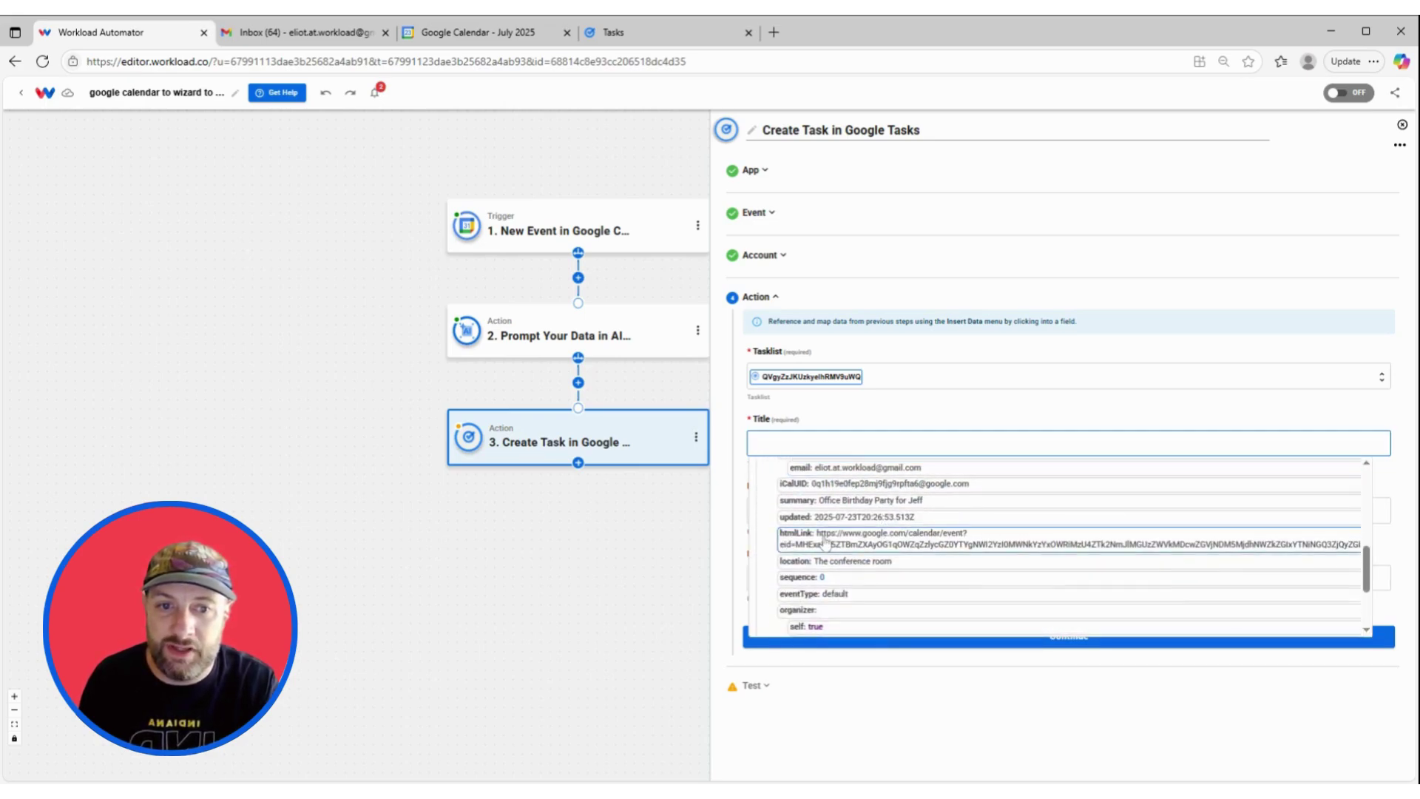
pyautogui.click(829, 503)
pyautogui.click(837, 407)
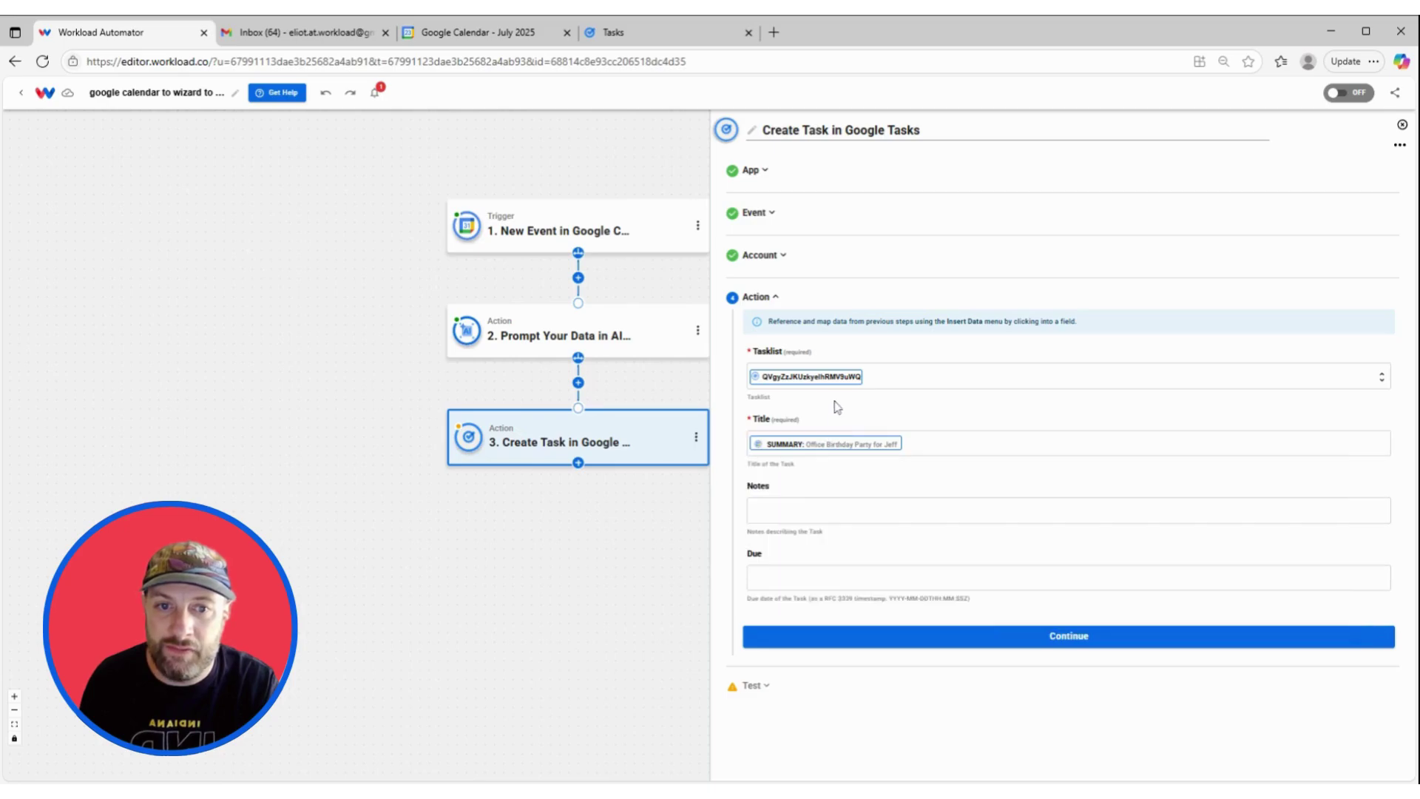
# - Map tasks 1 to 10 from the AI Wizard output into the new task's Notes, one per line
pyautogui.click(836, 510)
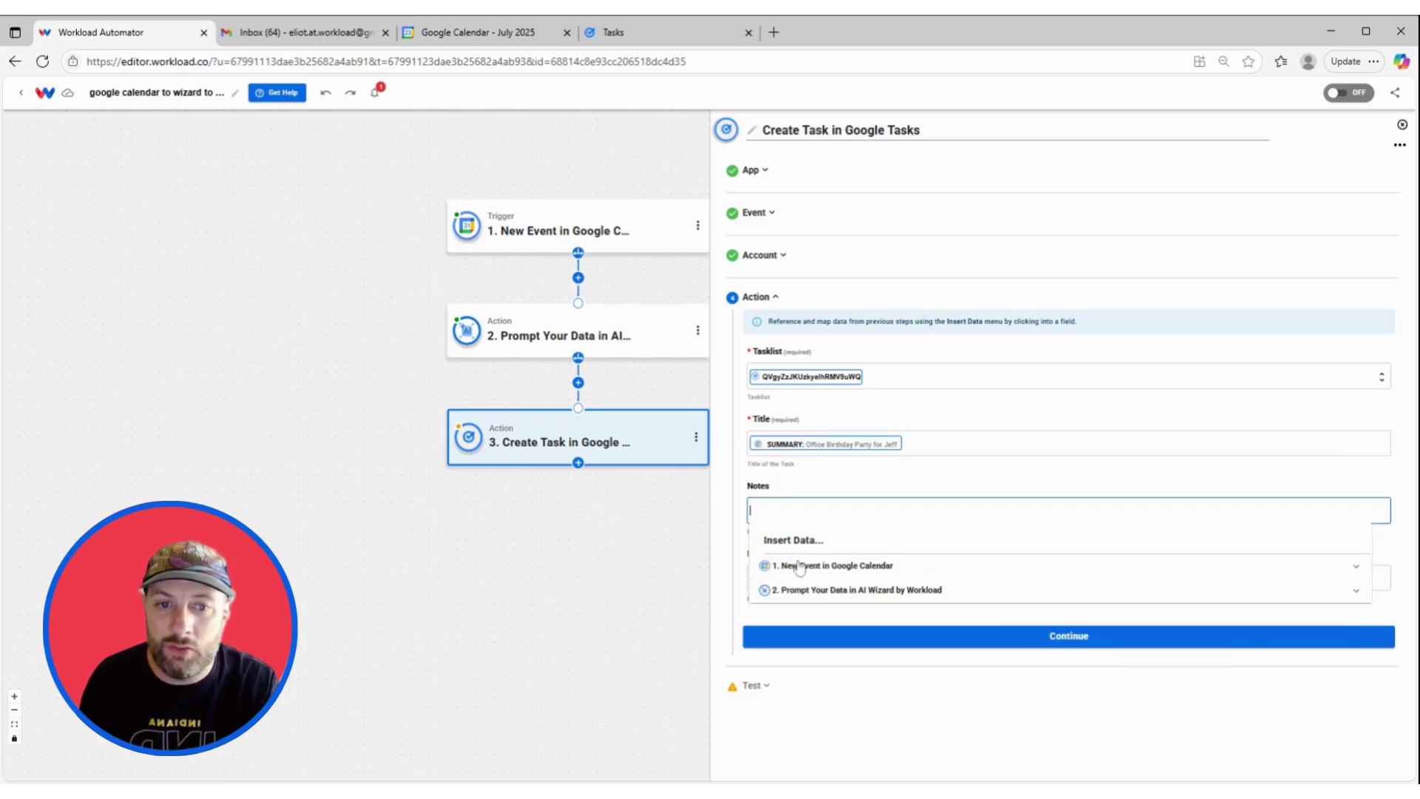
pyautogui.click(834, 589)
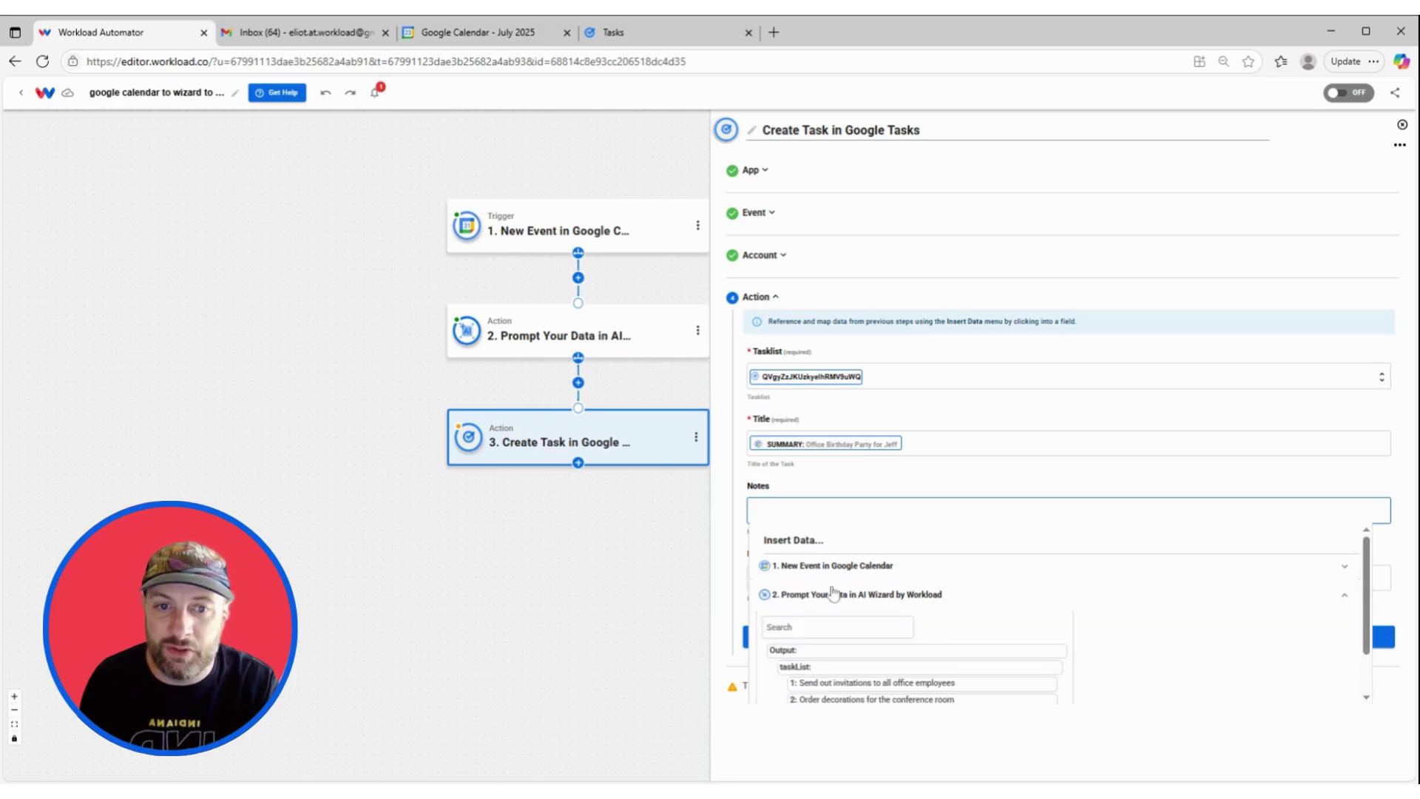
pyautogui.scroll(-3, 842, 596)
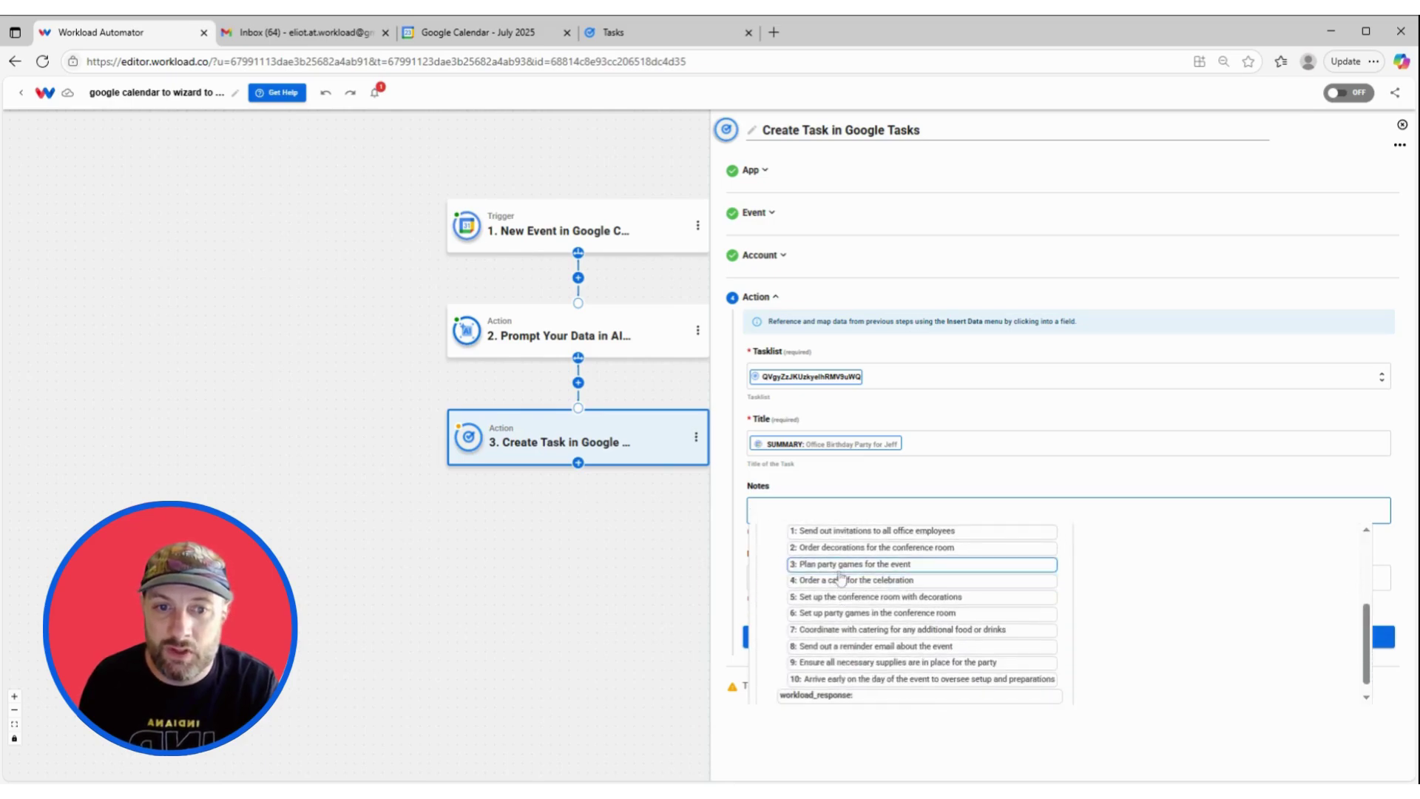
pyautogui.click(841, 532)
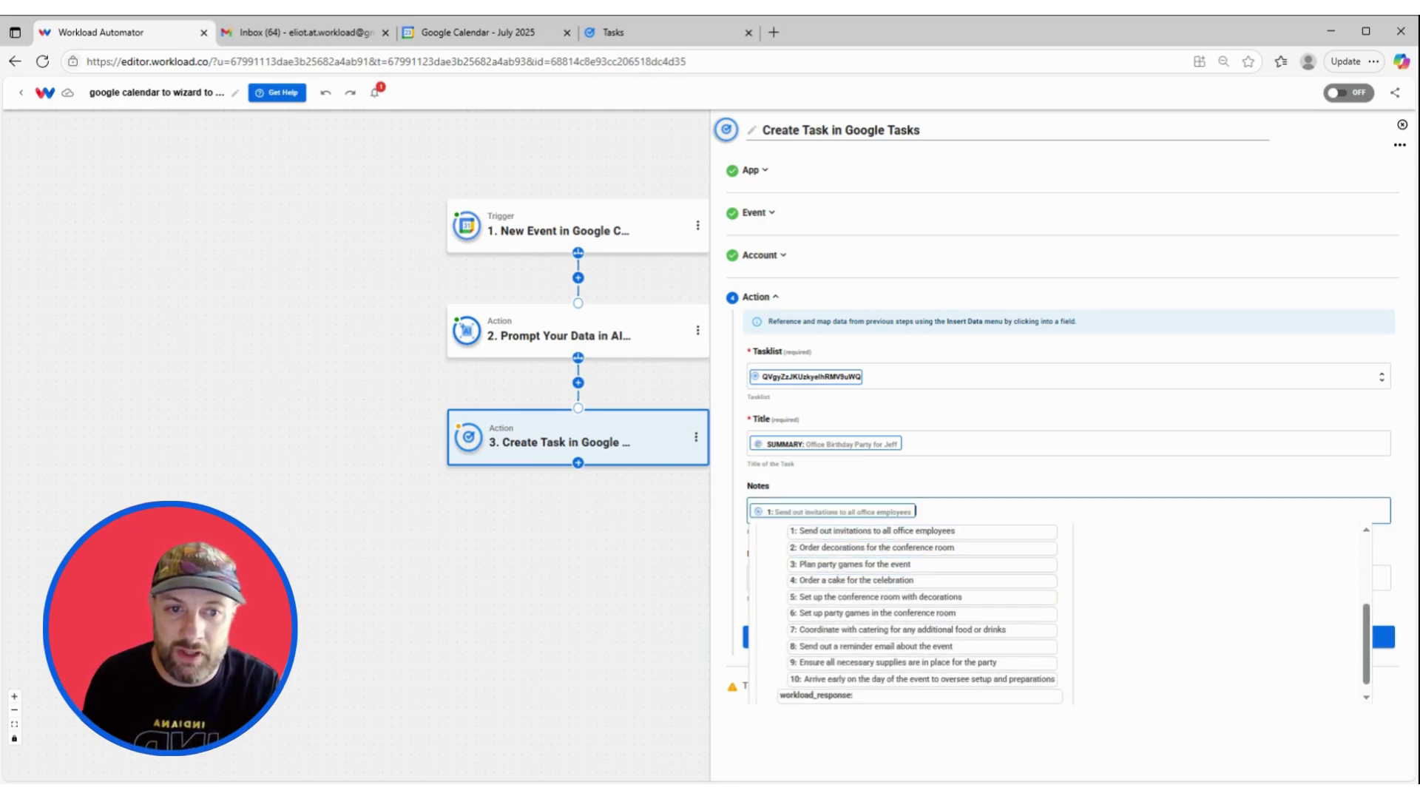
pyautogui.click(877, 547)
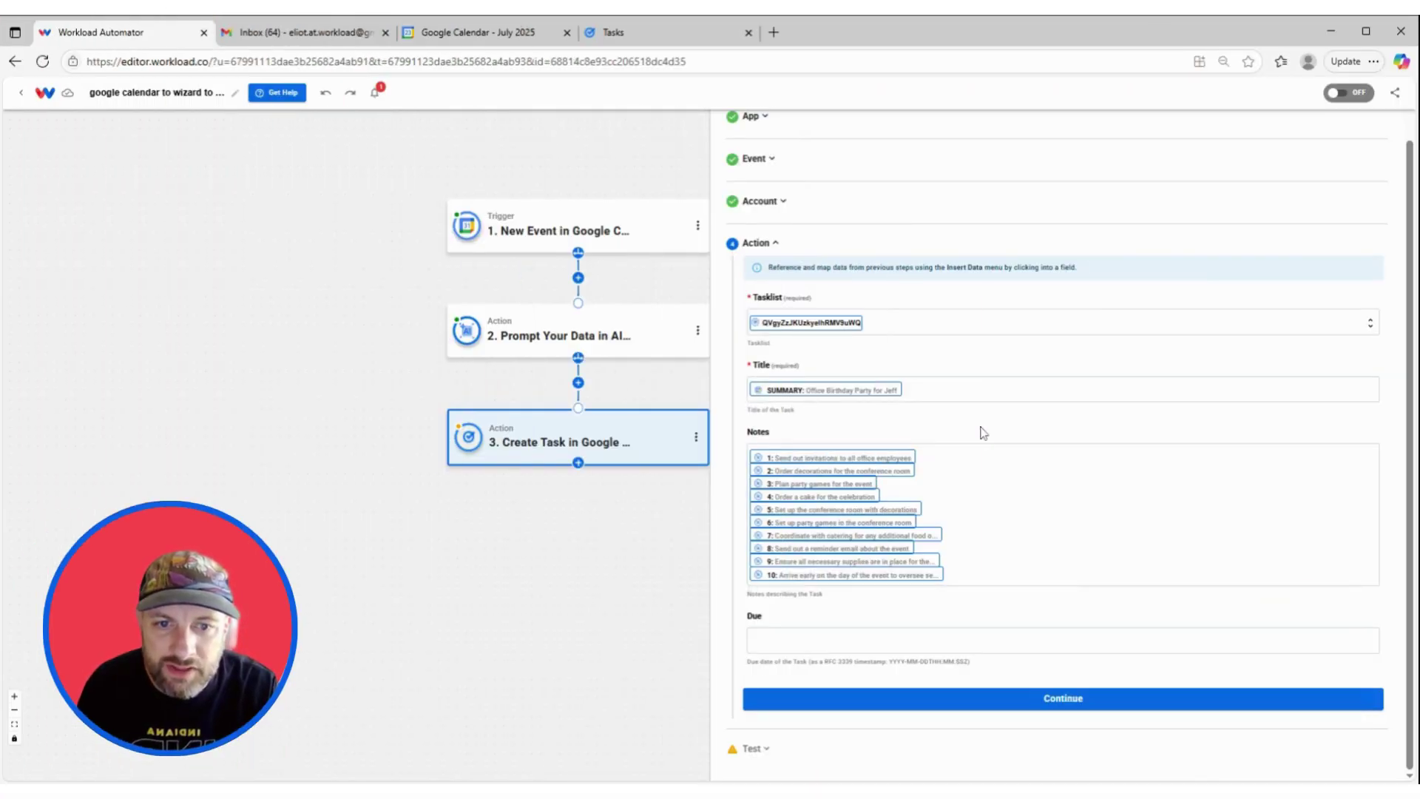
# - Map the calendar event's start dateTime into the new task's Due date
pyautogui.click(773, 640)
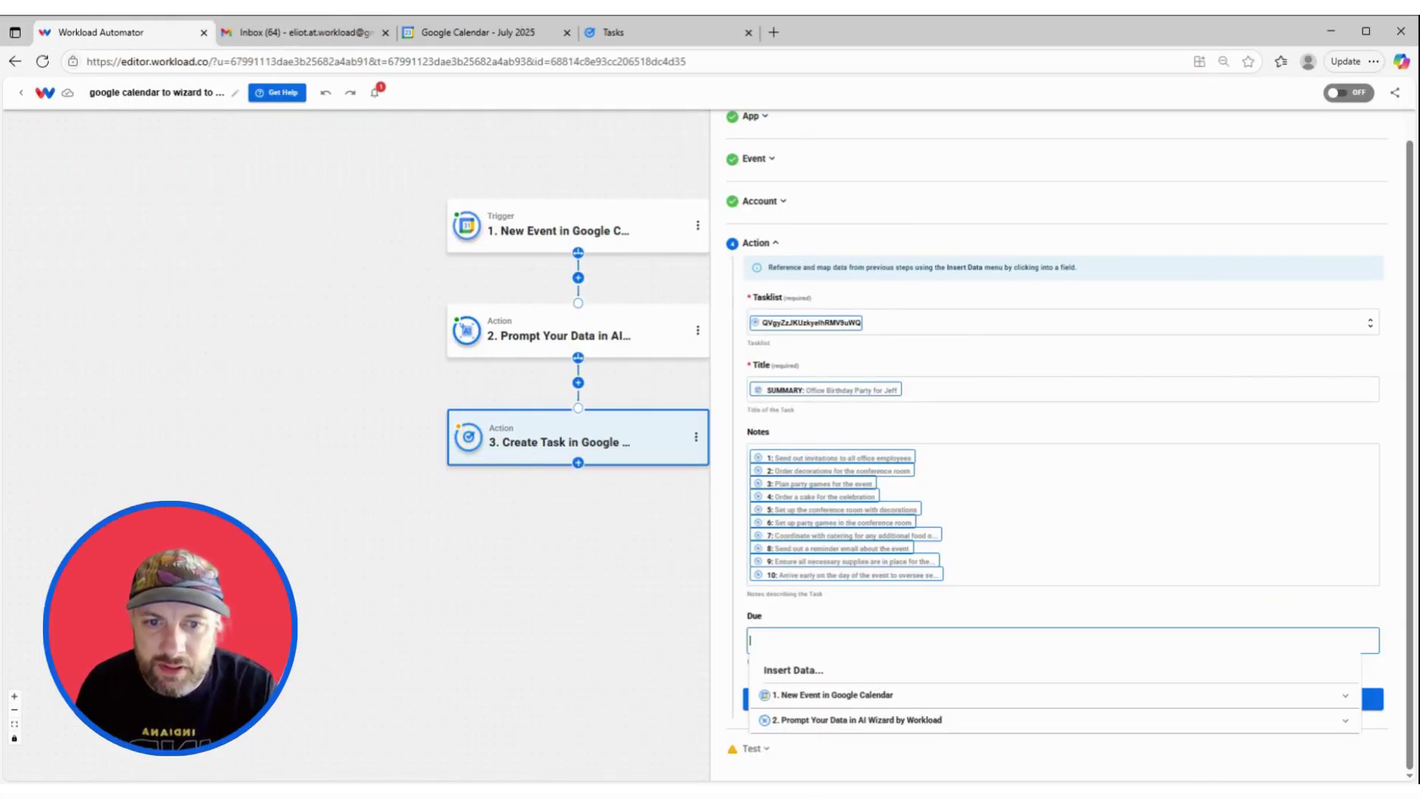
pyautogui.click(829, 699)
pyautogui.scroll(-1, 876, 707)
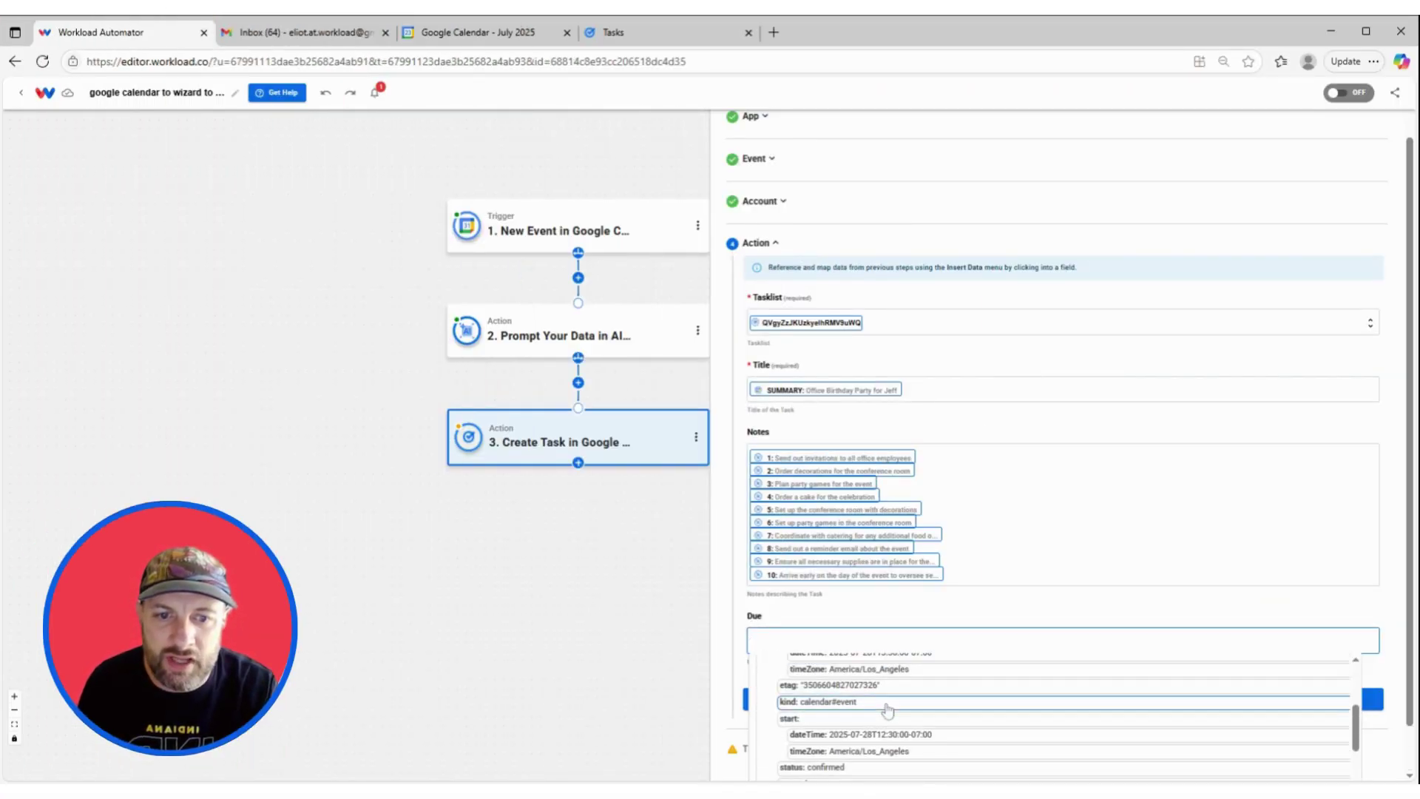
pyautogui.scroll(-1, 887, 710)
pyautogui.click(892, 660)
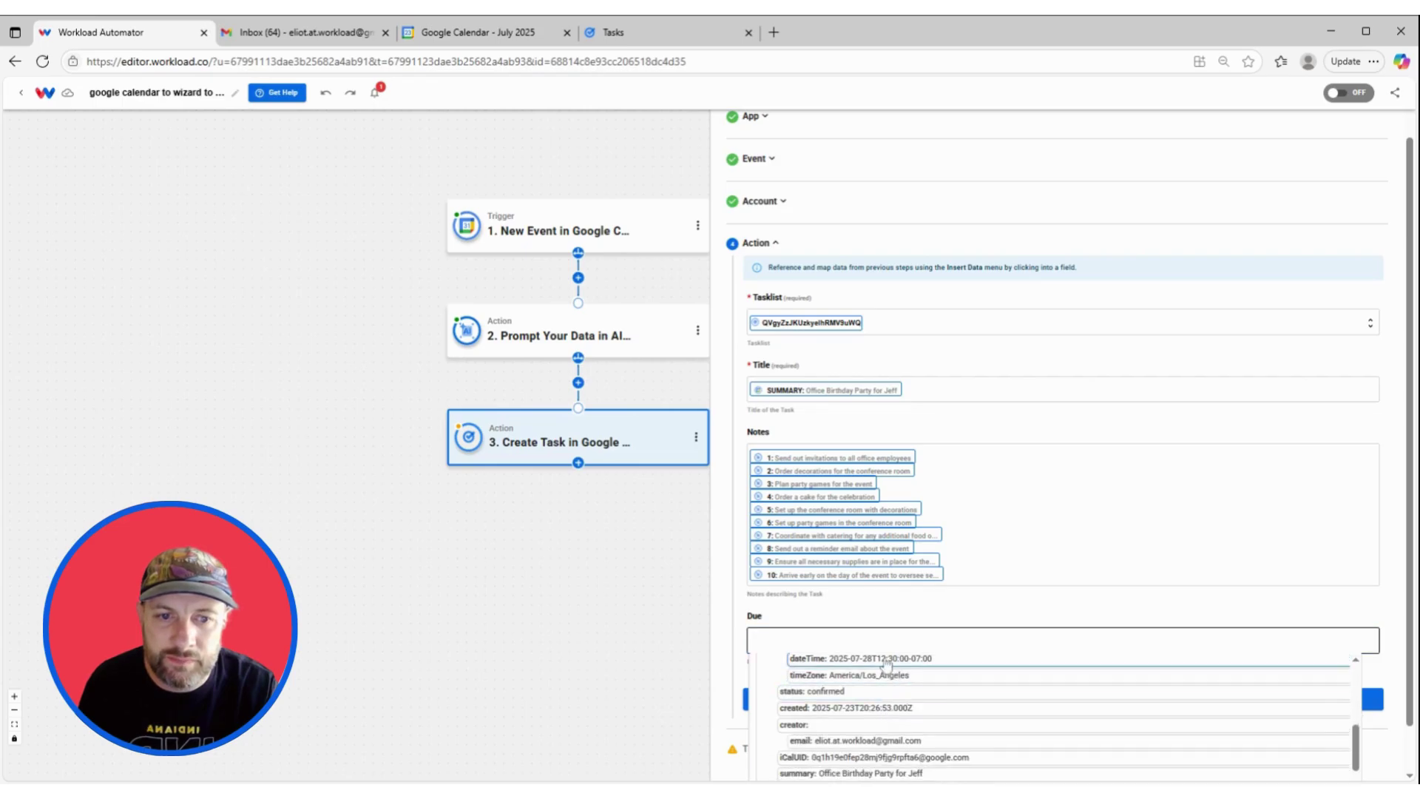
pyautogui.click(1030, 607)
# - Test the Create Task action, review the full returned data, and finish the action
pyautogui.click(983, 701)
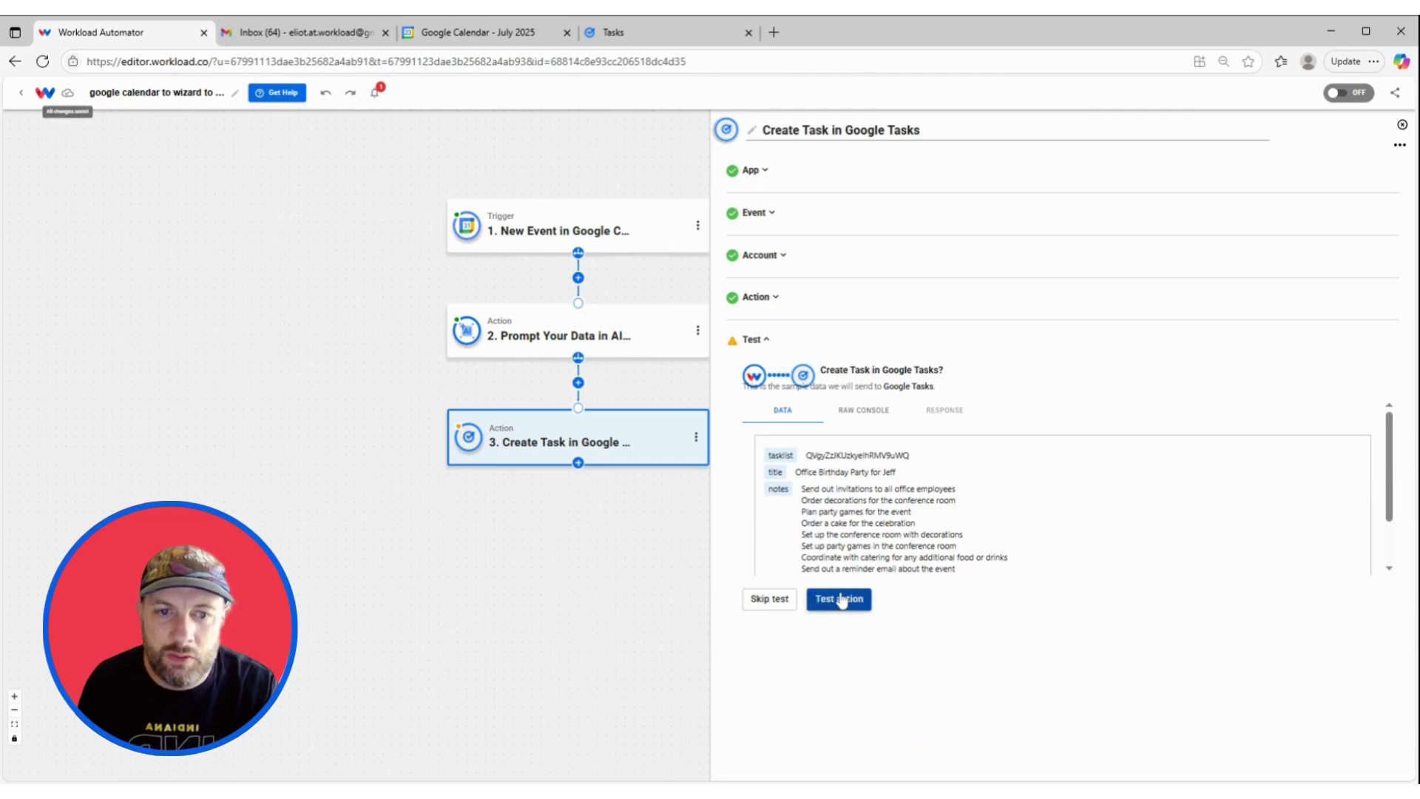
pyautogui.click(840, 598)
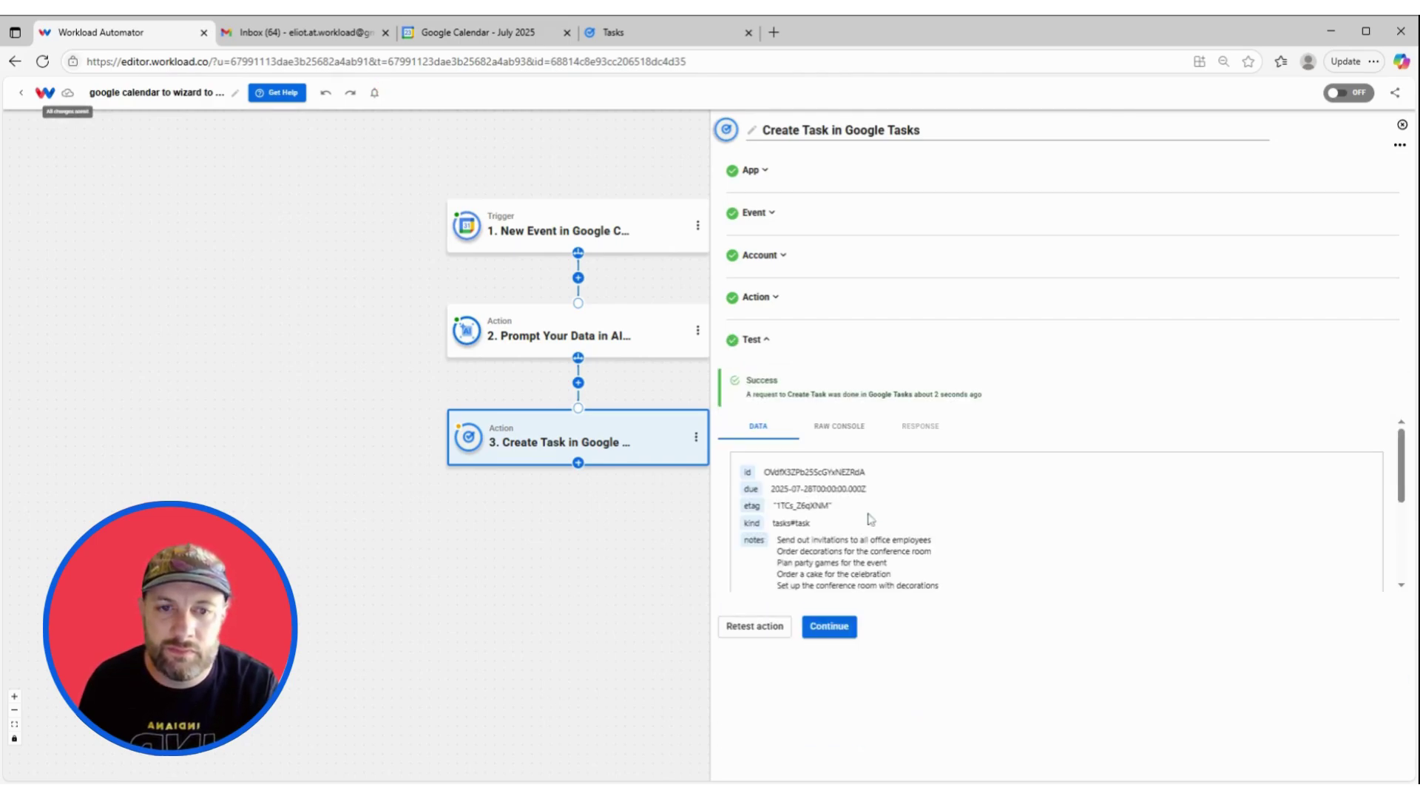
pyautogui.scroll(-5, 903, 549)
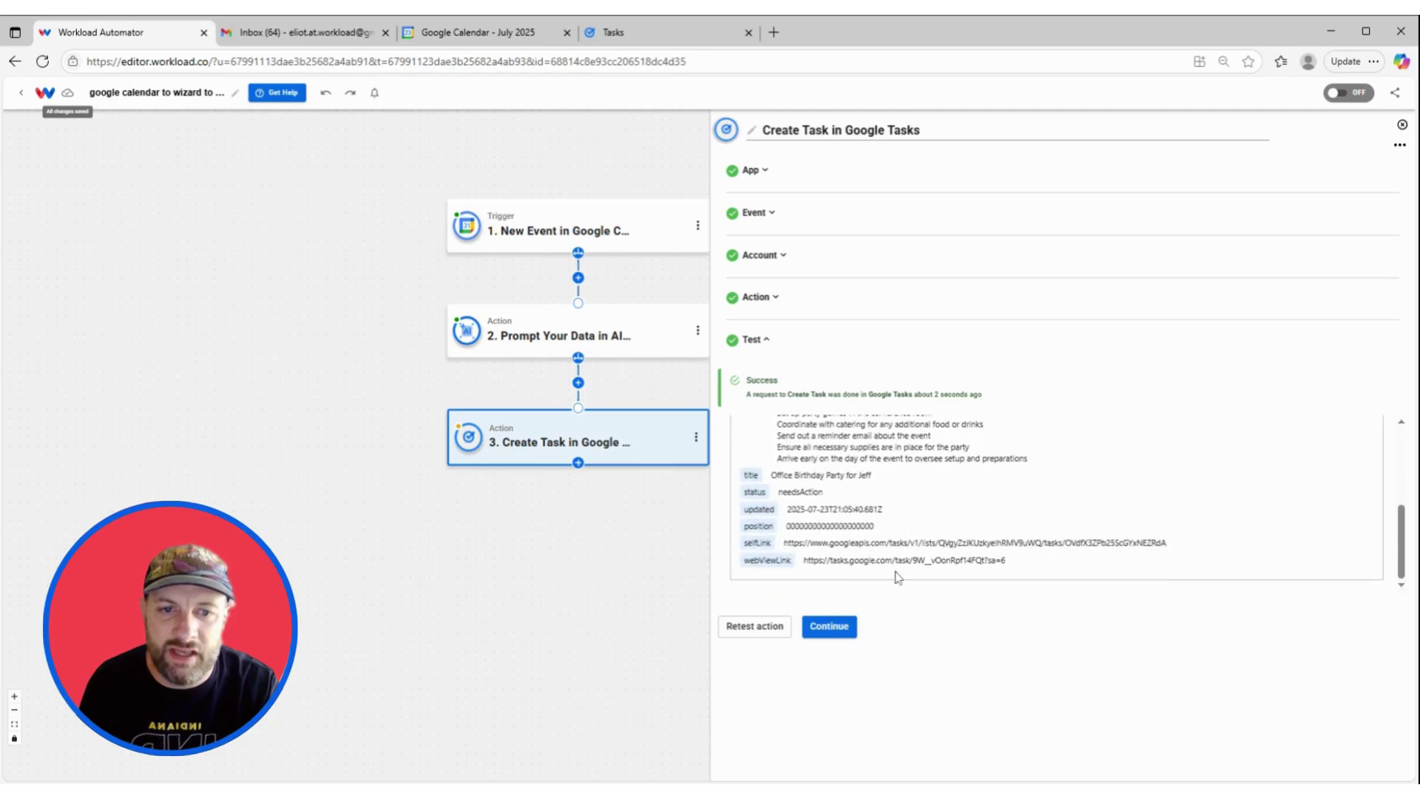
pyautogui.click(830, 626)
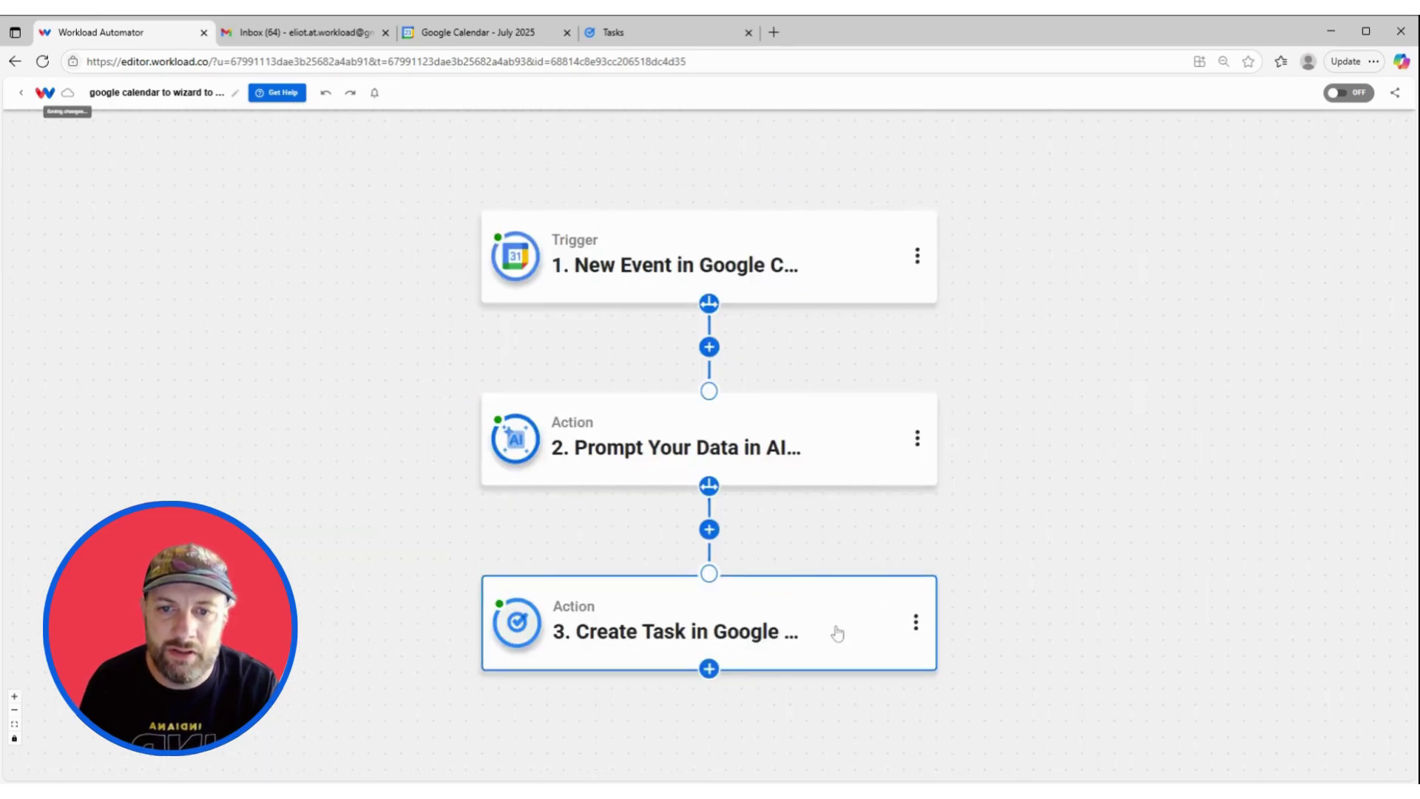
# - Switch to Google Tasks and examine the full details of the office birthday party task in the Funsies list
pyautogui.click(683, 34)
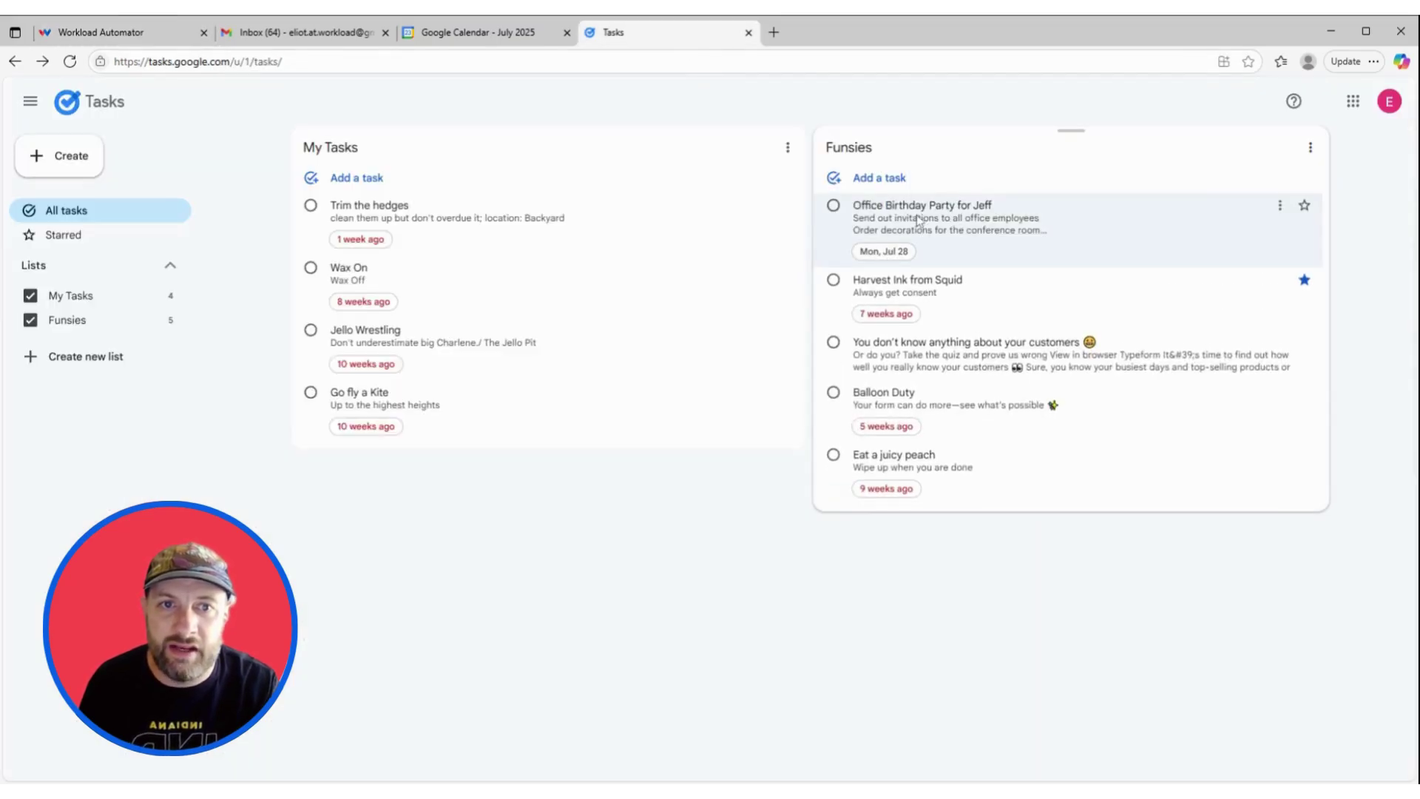
pyautogui.tripleClick(991, 207)
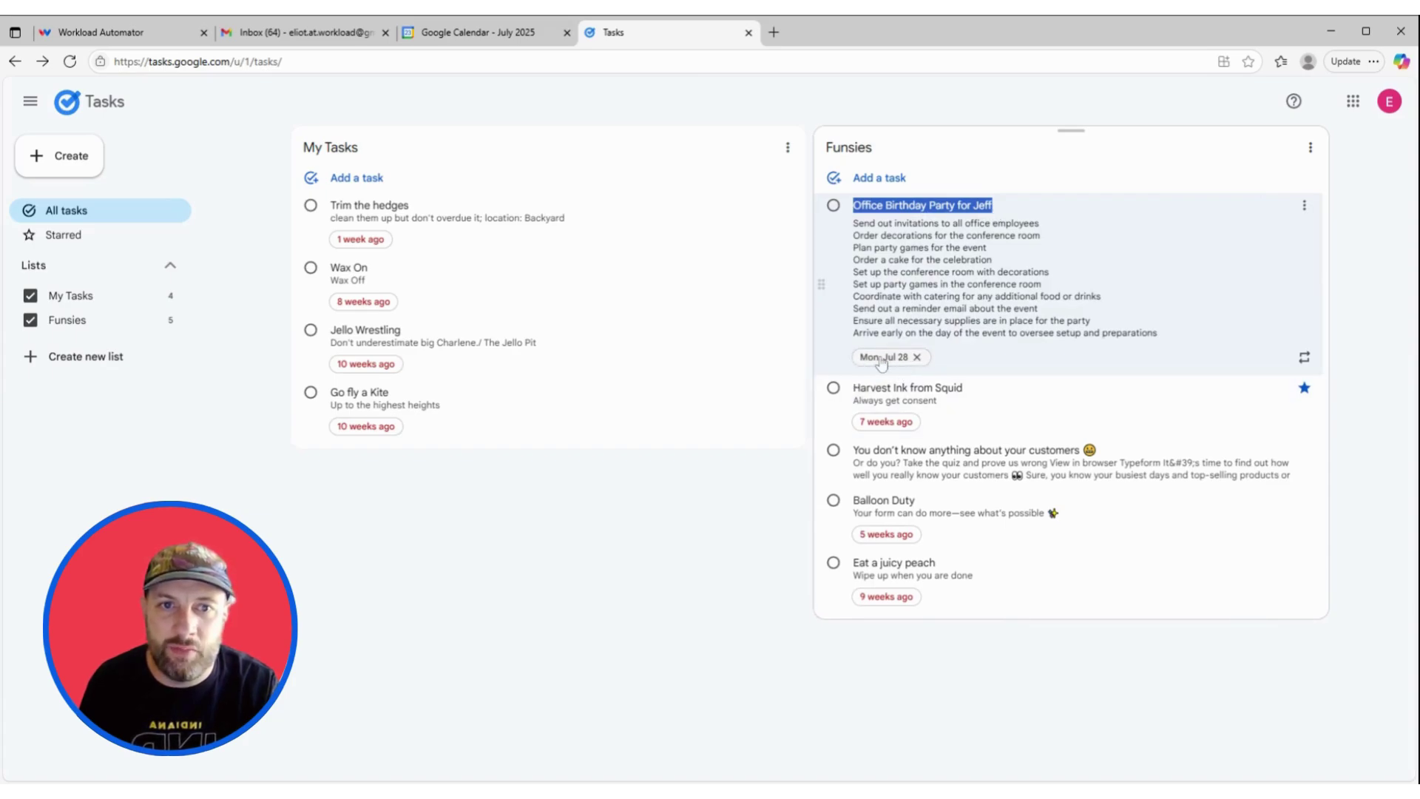
# - Return to the Workload editor and turn the finished workflow on
pyautogui.click(93, 34)
pyautogui.moveTo(691, 237)
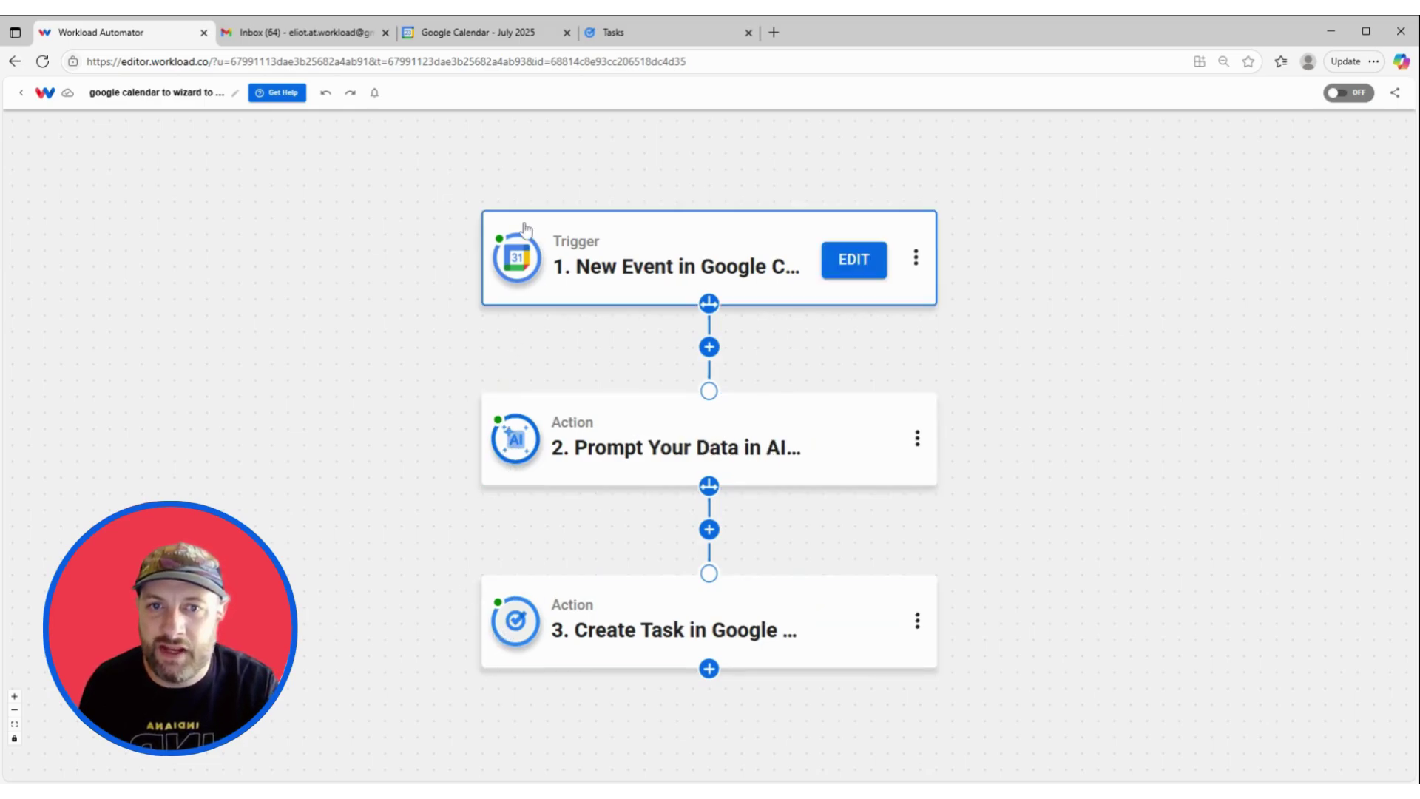
pyautogui.click(1347, 98)
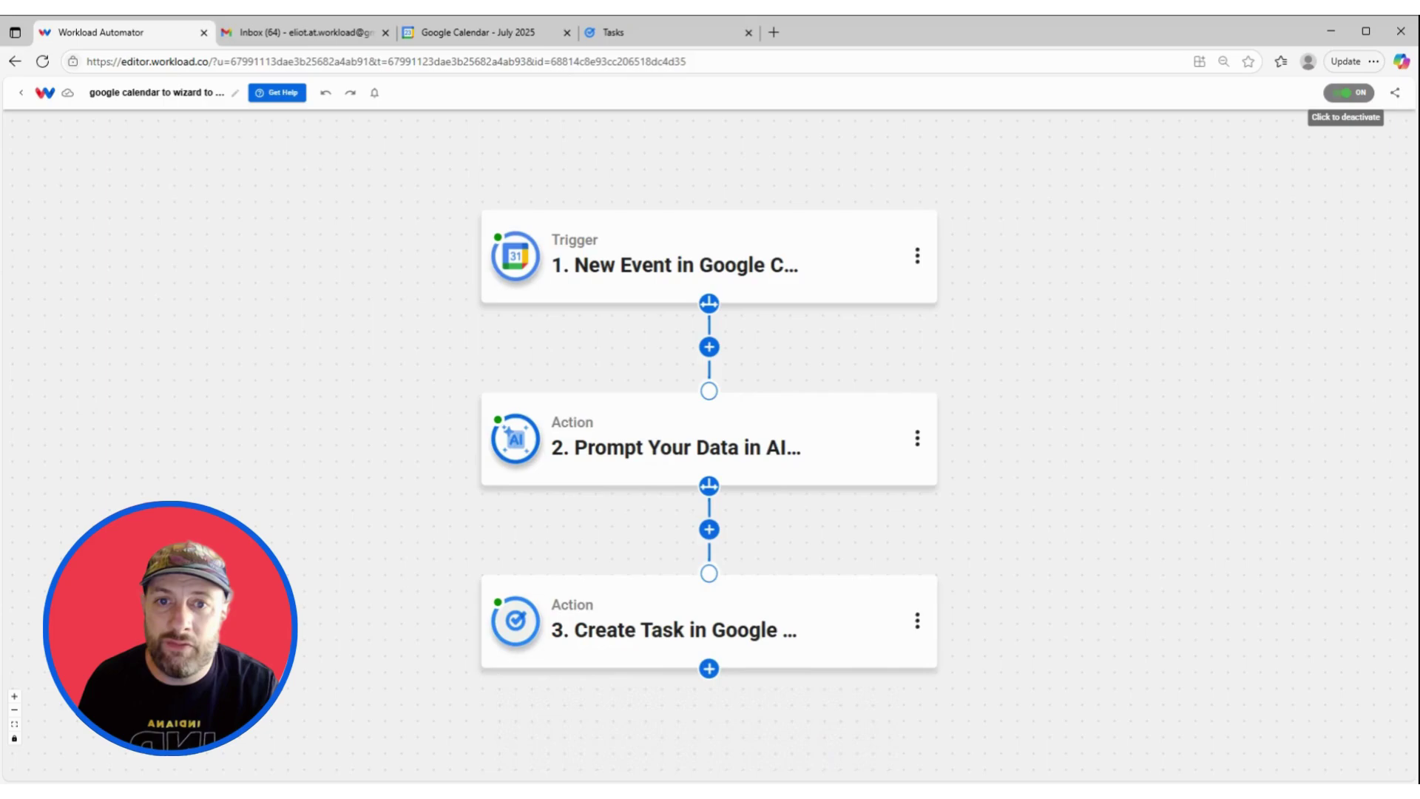